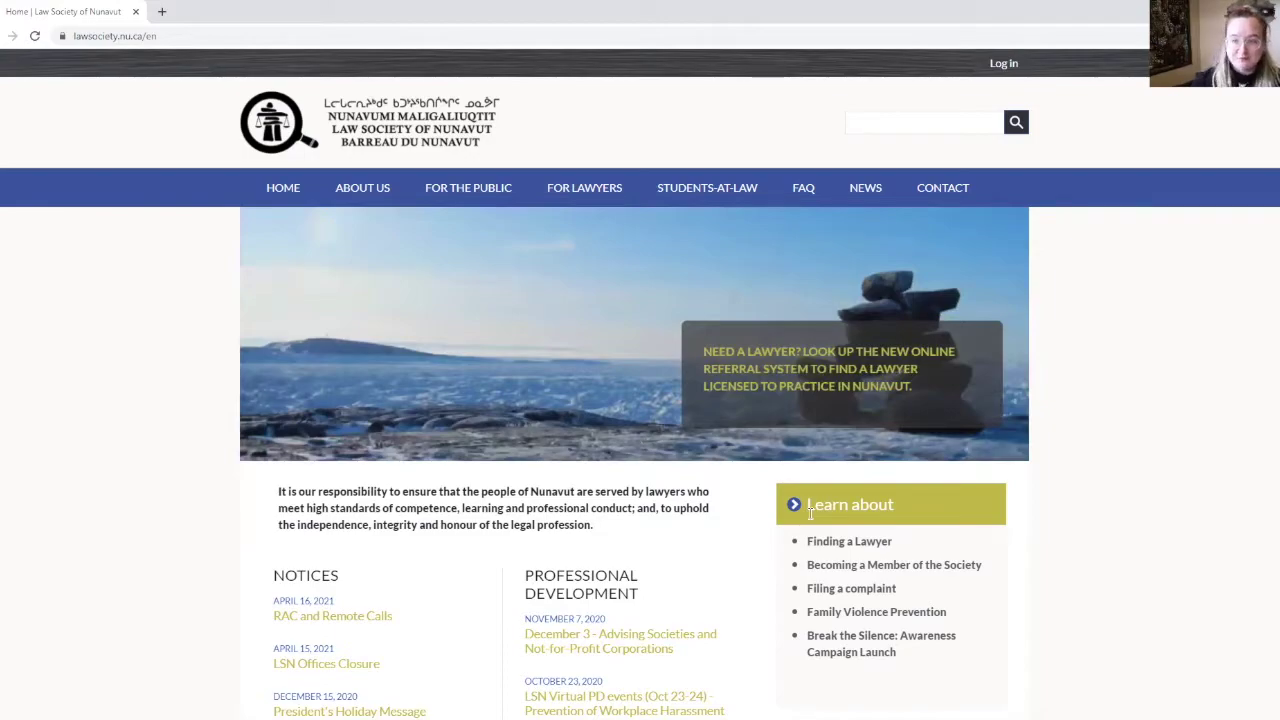
# Sign in to the student account with the saved username and the account password.
pyautogui.click(1004, 63)
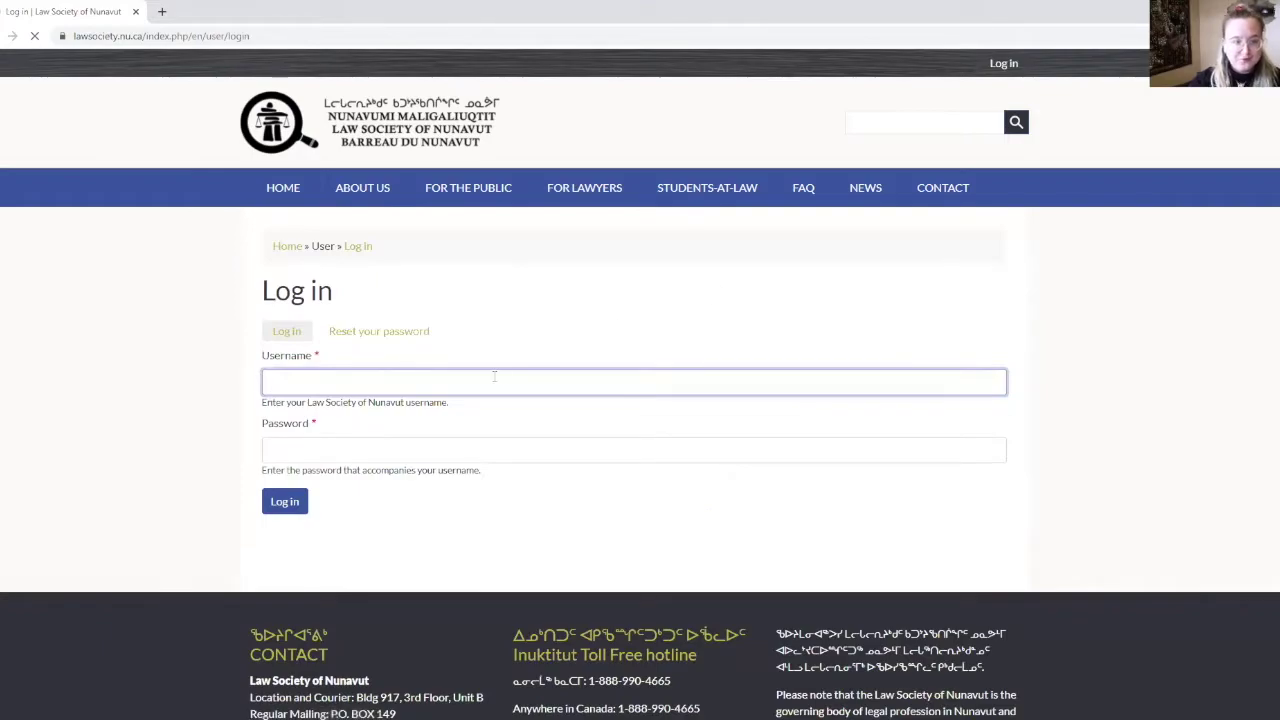
pyautogui.click(330, 416)
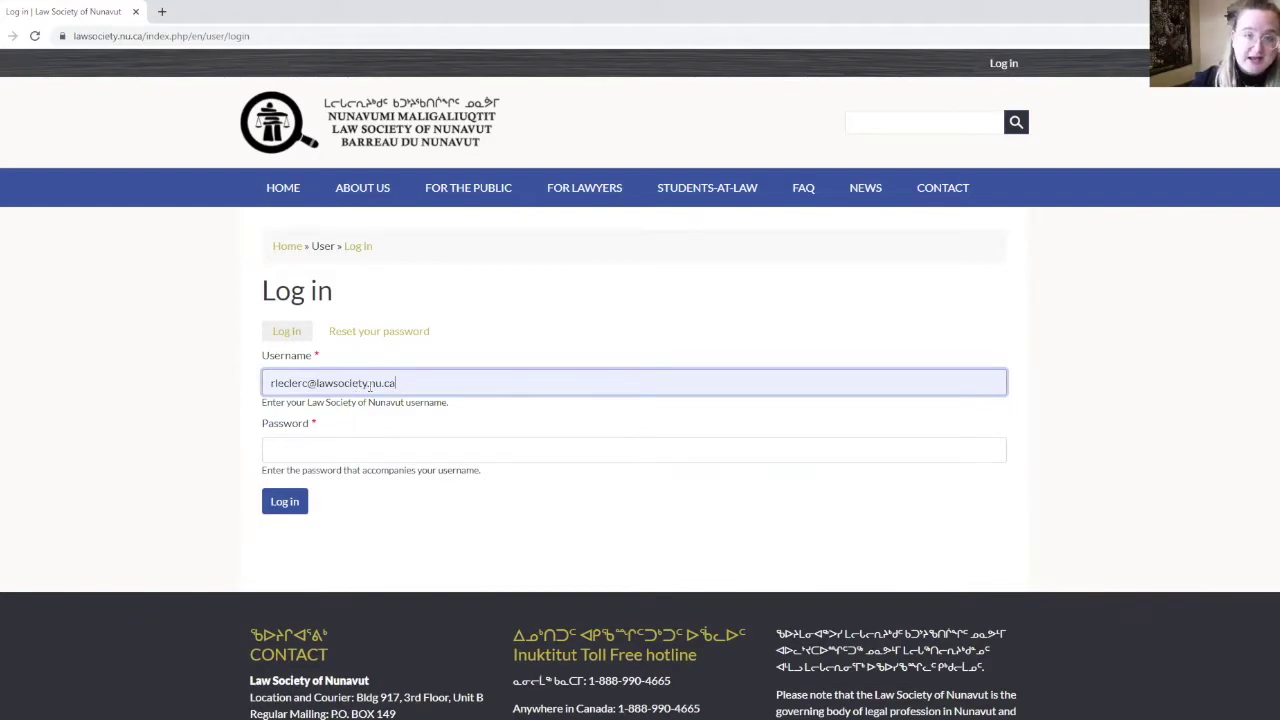
pyautogui.click(310, 448)
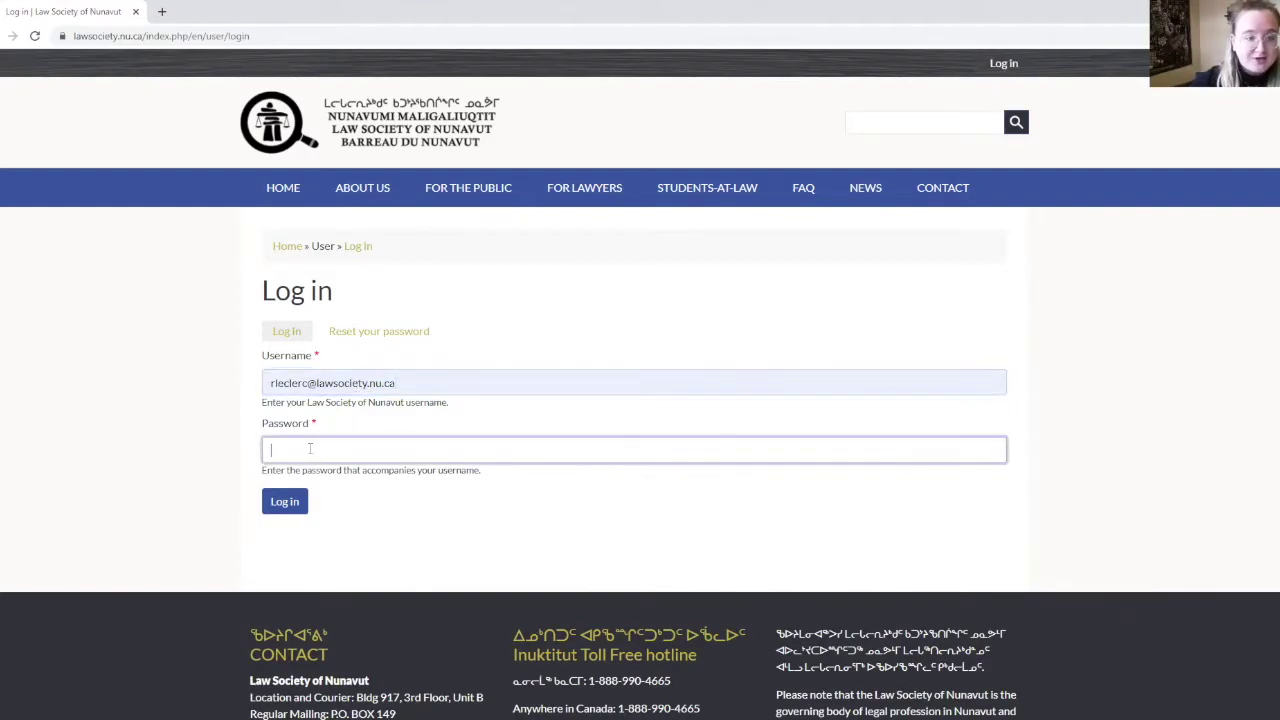
pyautogui.write('••••')
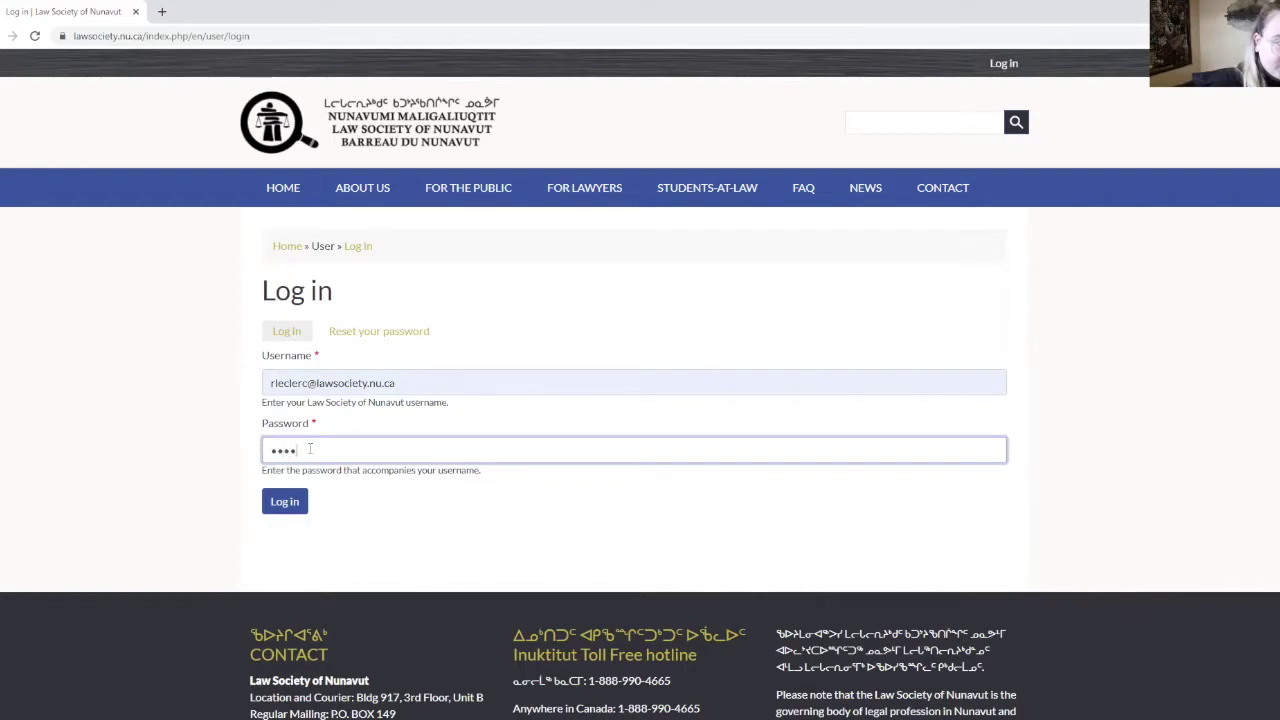
pyautogui.write('••••••••')
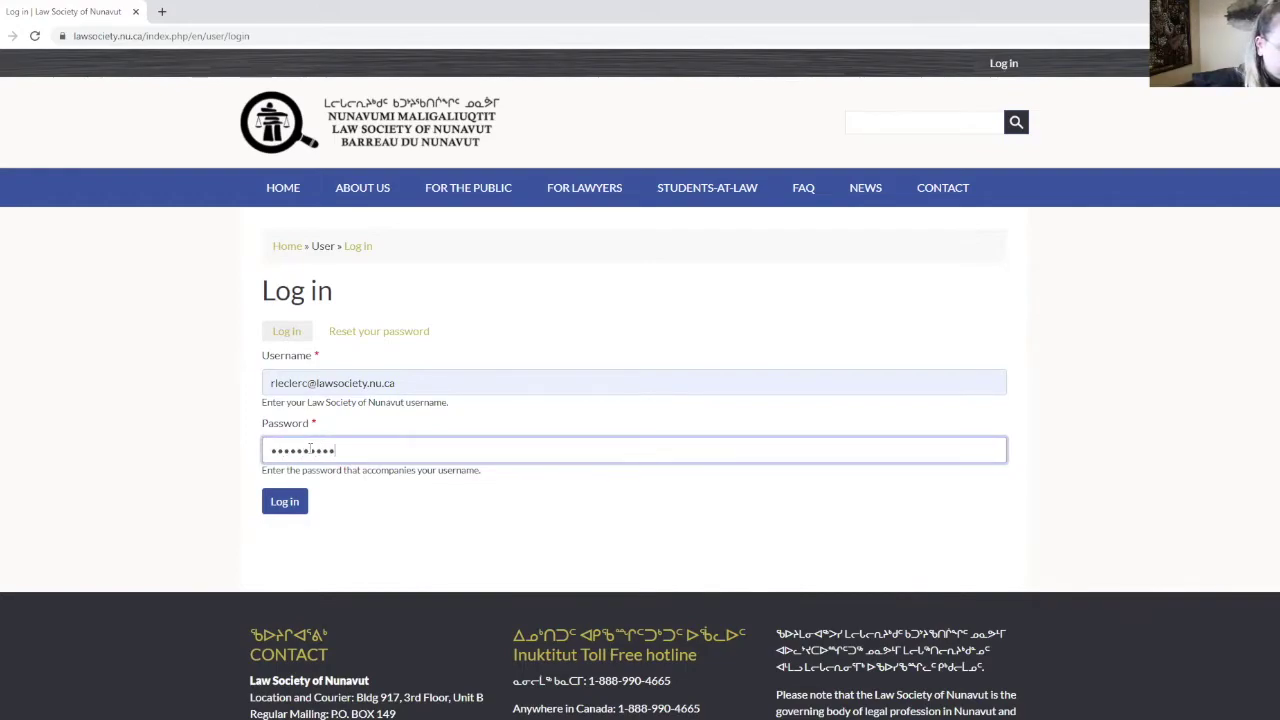
pyautogui.press('Return')
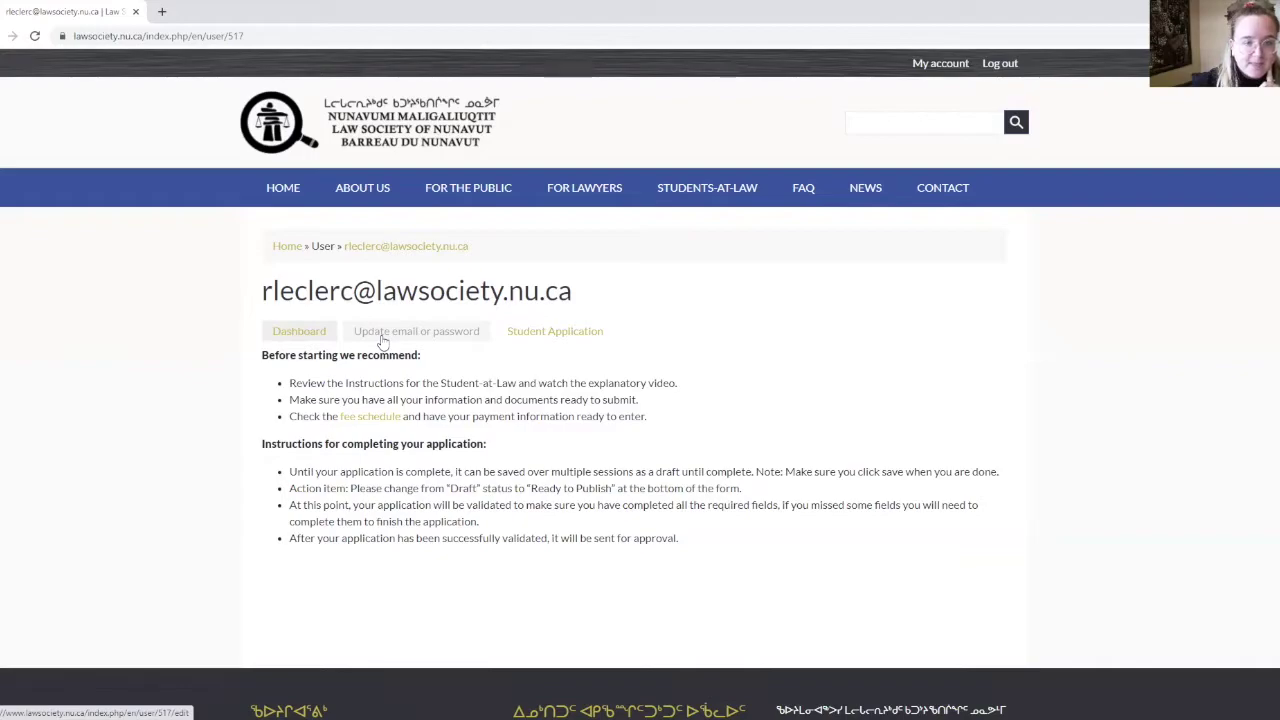
pyautogui.click(533, 340)
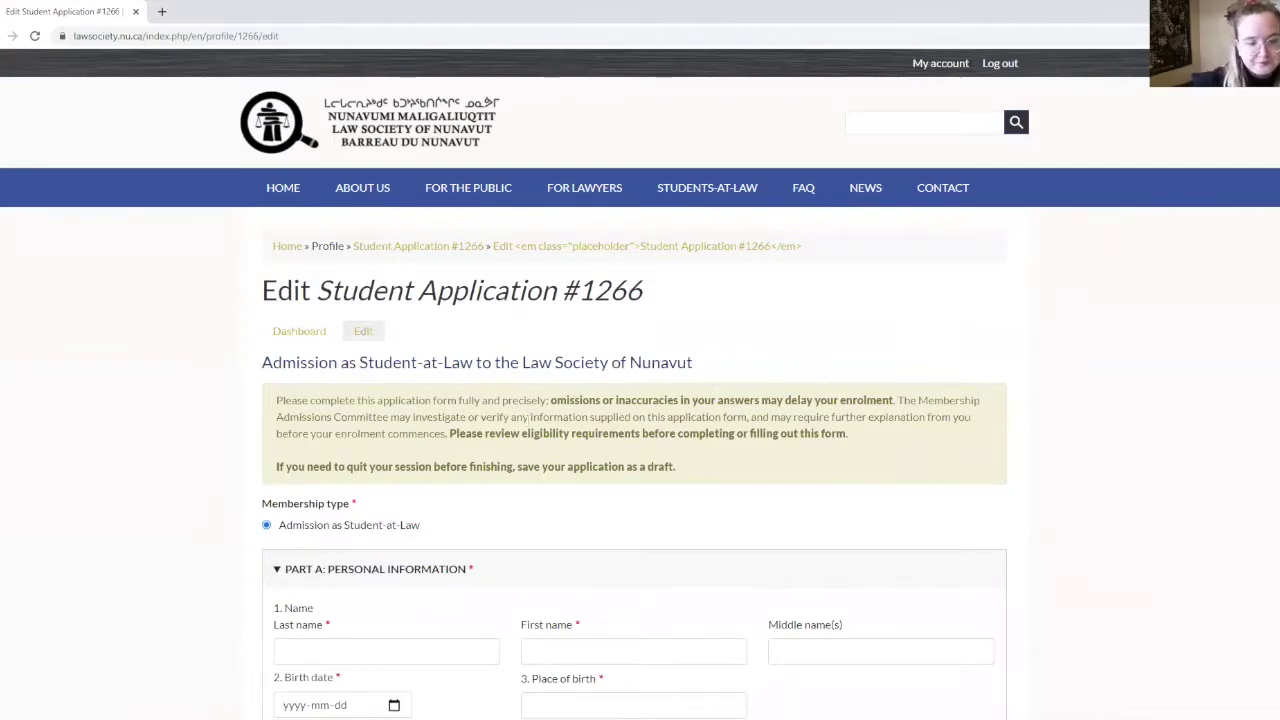
pyautogui.scroll(-2, 529, 433)
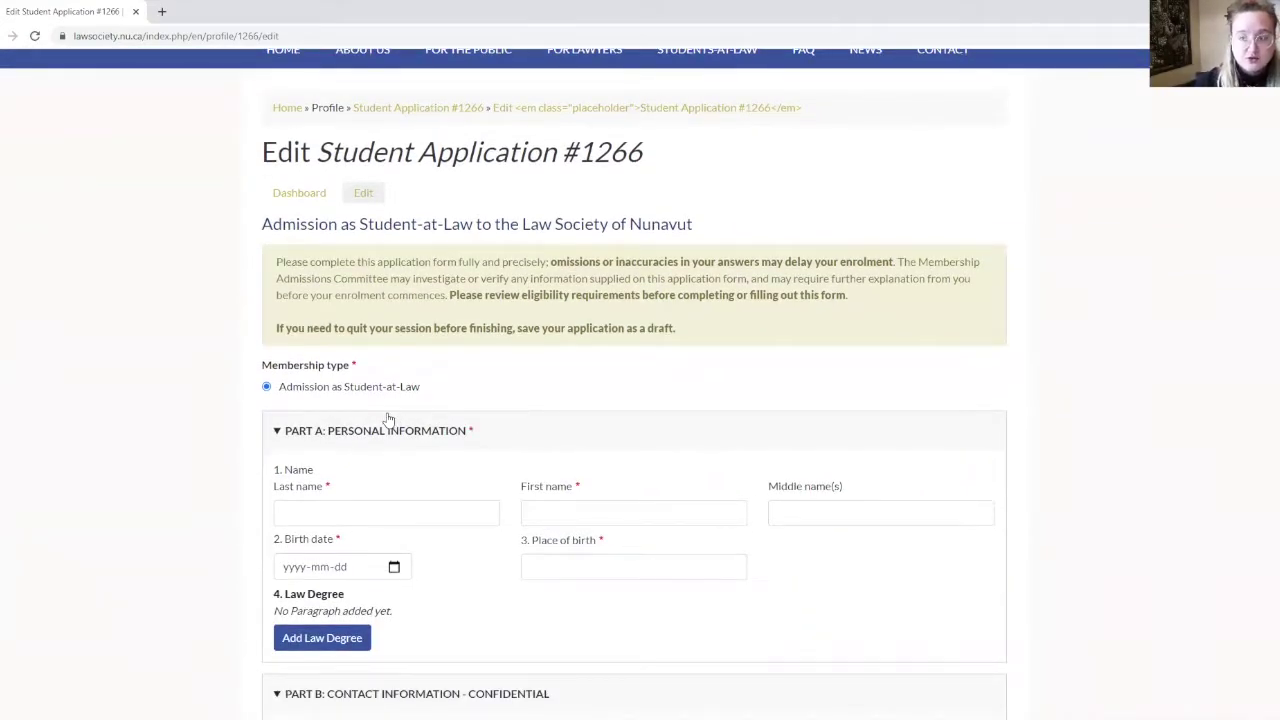
pyautogui.scroll(-2, 390, 420)
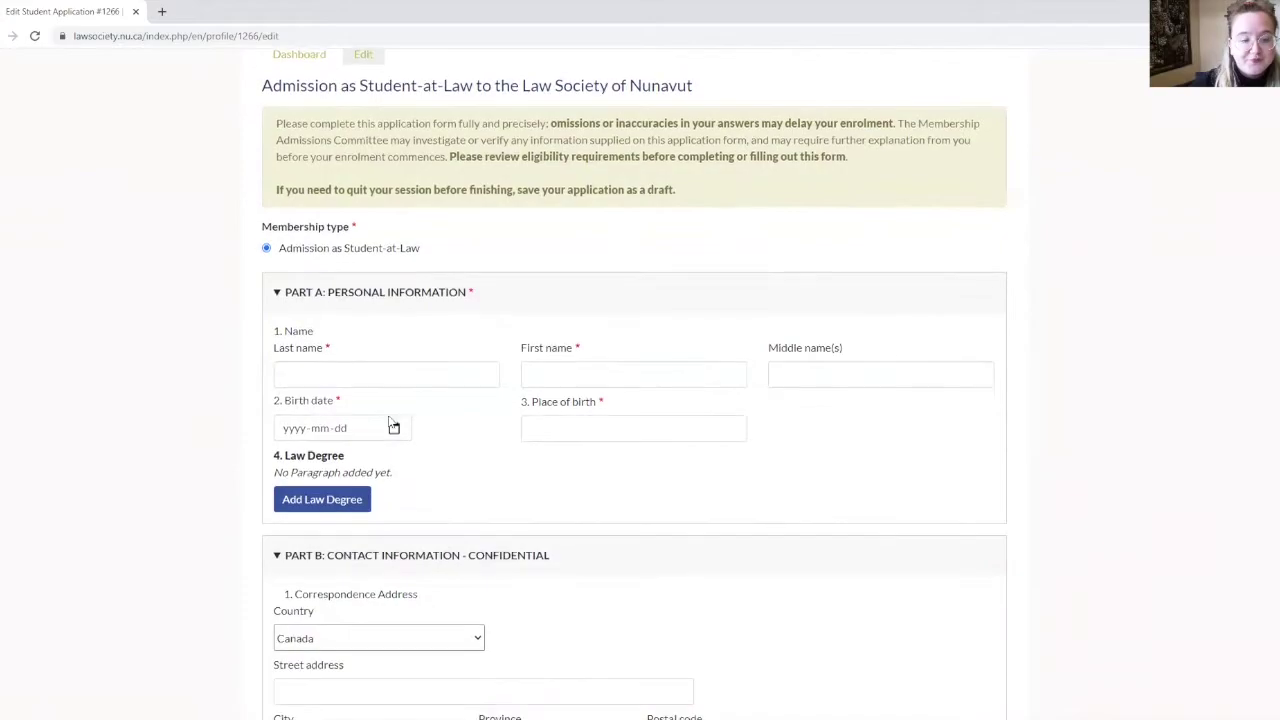
pyautogui.scroll(-8, 339, 408)
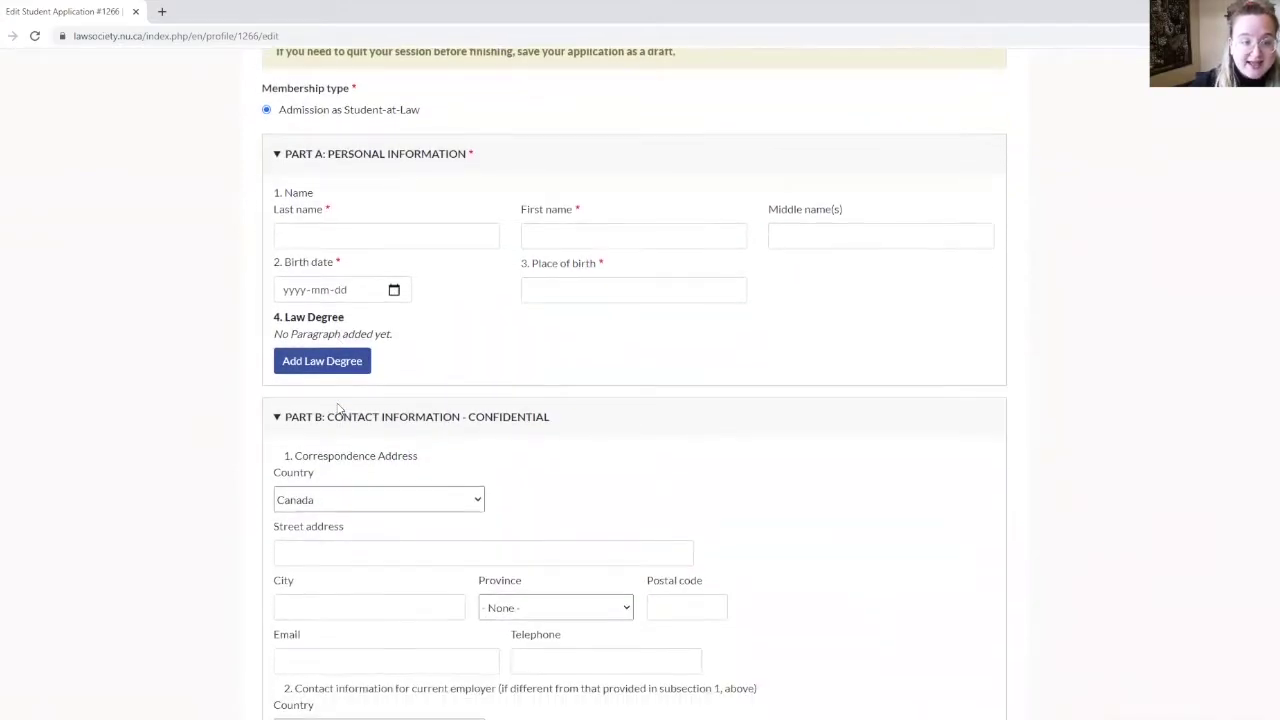
pyautogui.scroll(-5, 342, 398)
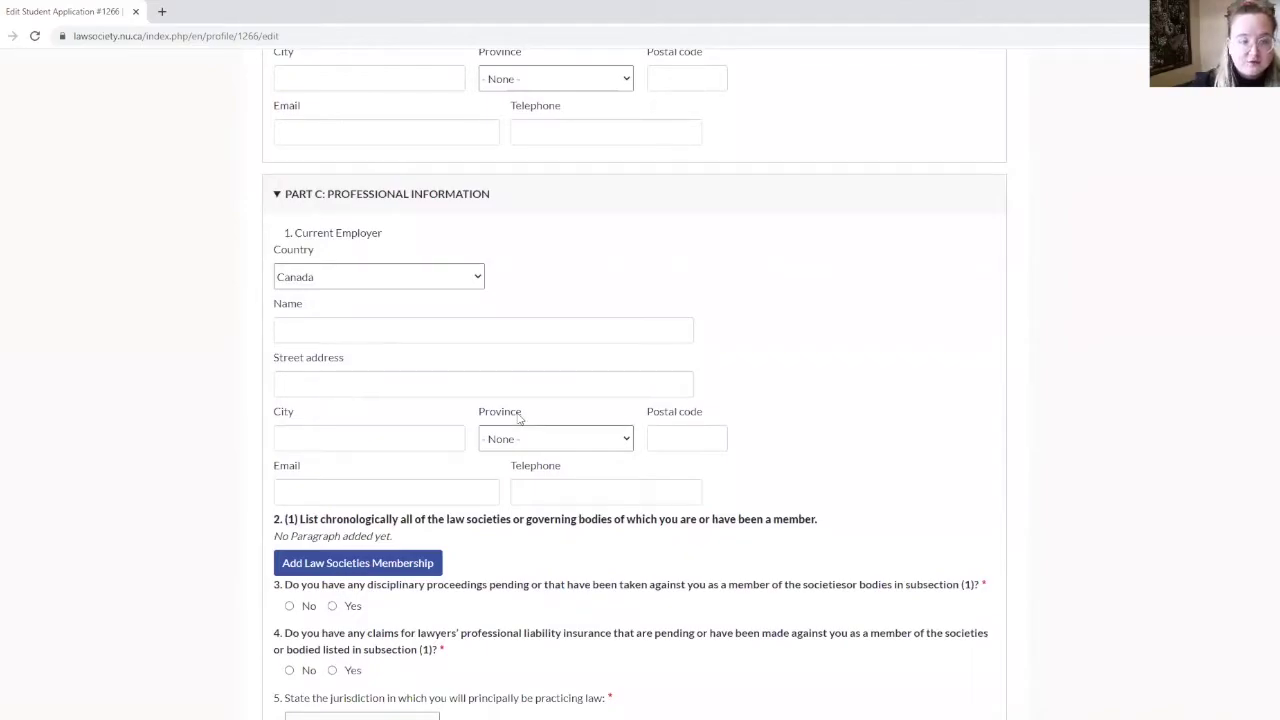
pyautogui.scroll(-2, 519, 421)
pyautogui.scroll(-4, 498, 490)
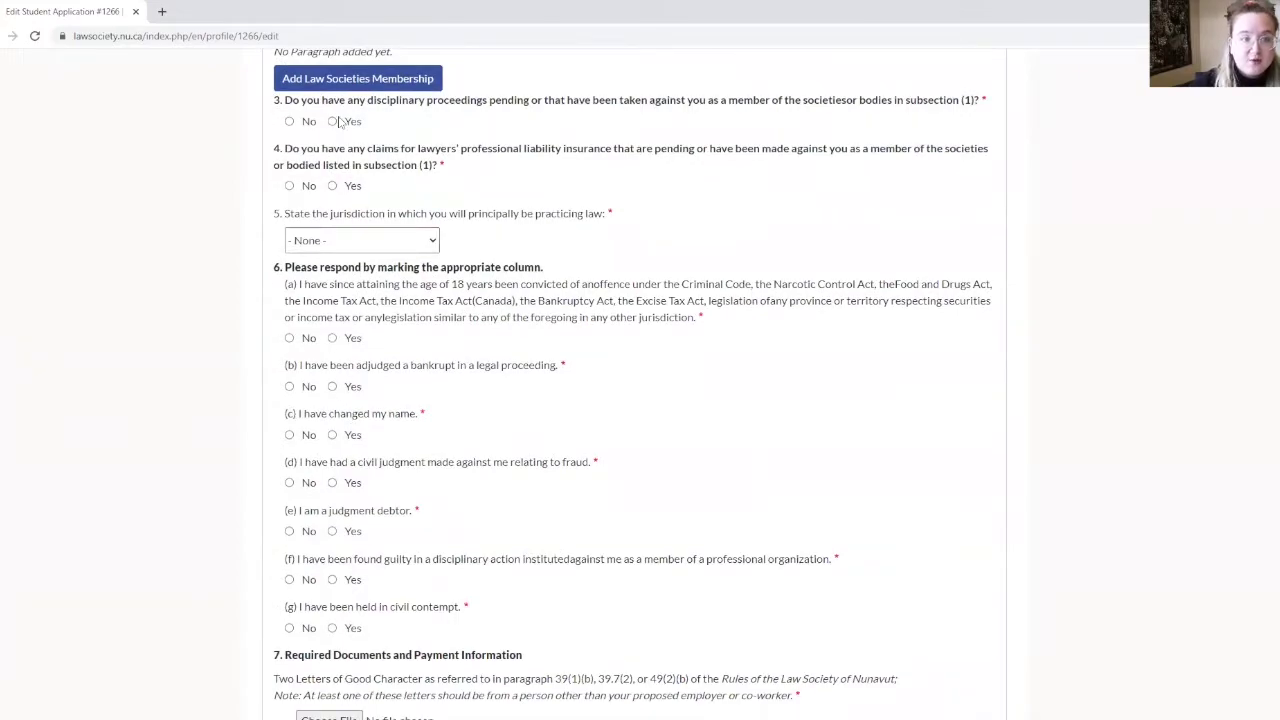
# Answer Yes to the disciplinary proceedings question 3 and conviction question 6(a).
pyautogui.click(332, 122)
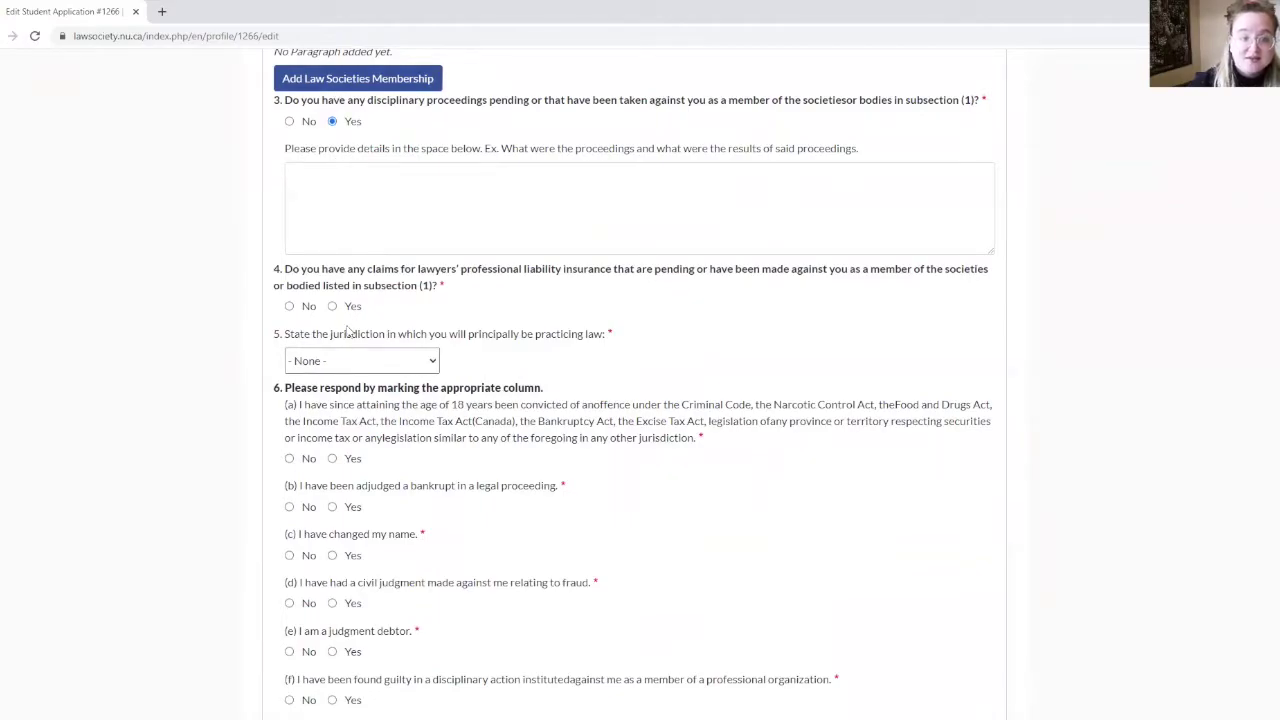
pyautogui.click(332, 458)
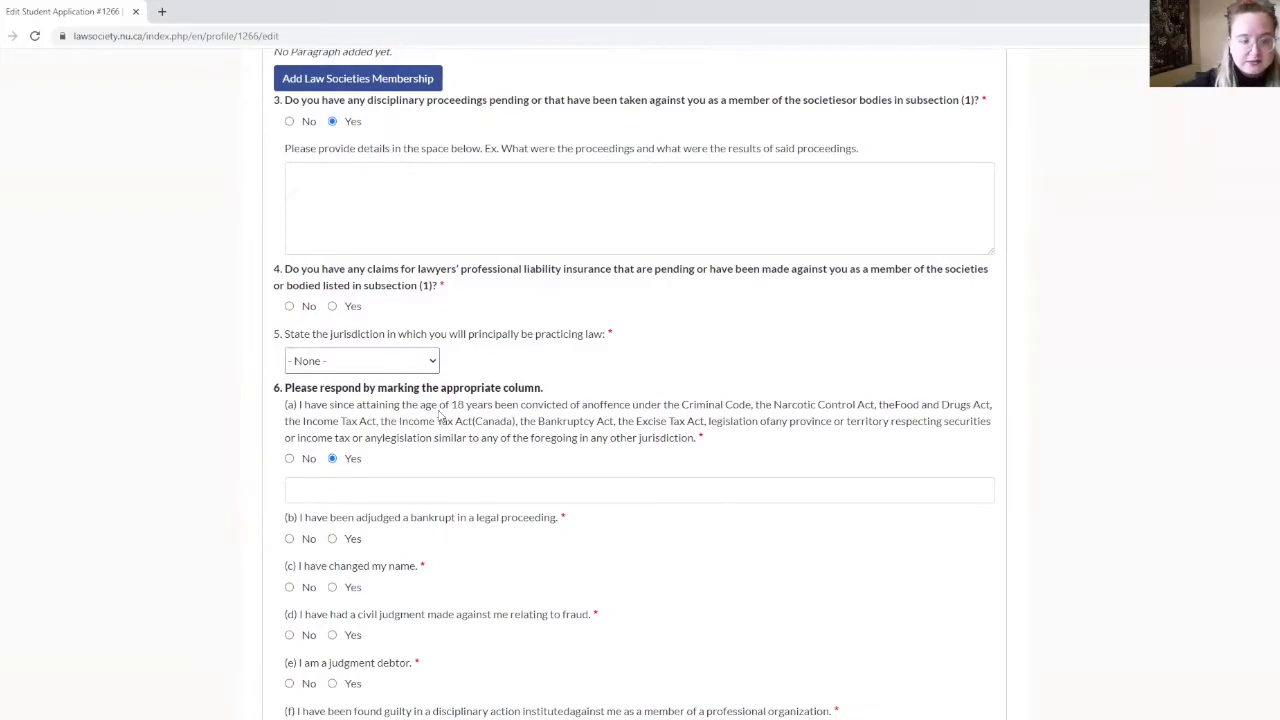
pyautogui.scroll(-4, 440, 415)
pyautogui.scroll(-2, 436, 414)
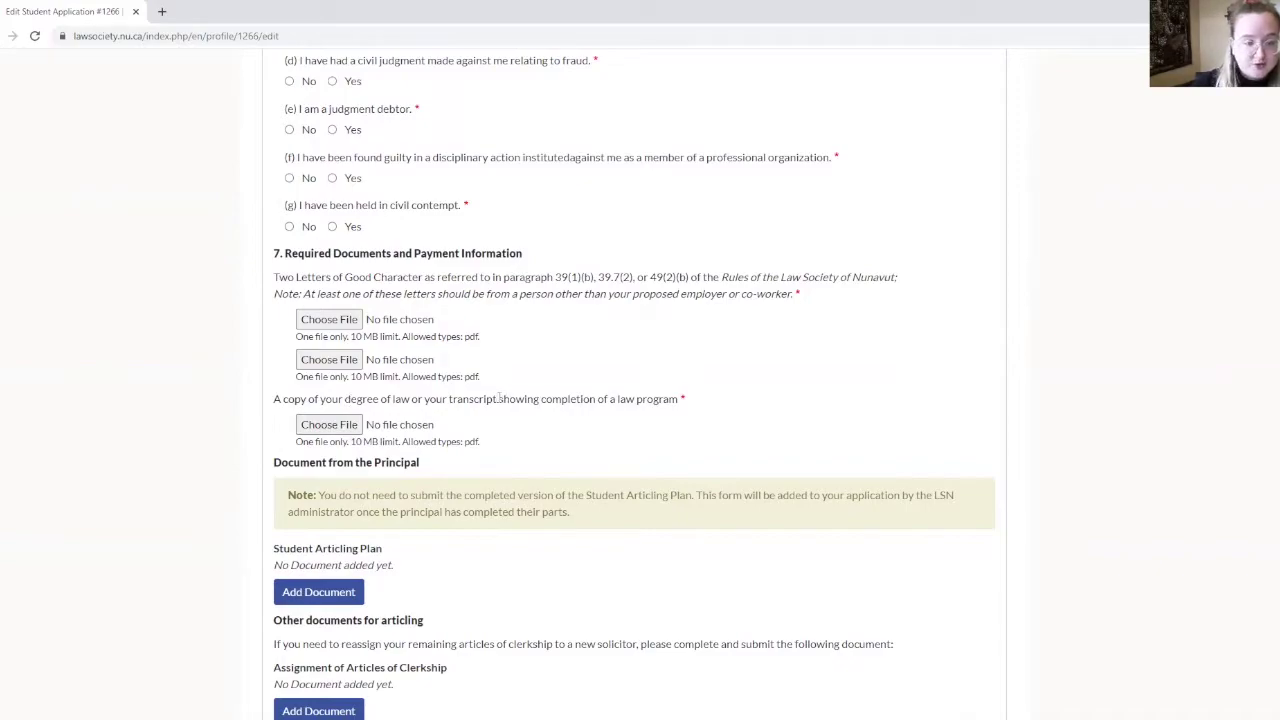
pyautogui.scroll(-2, 498, 398)
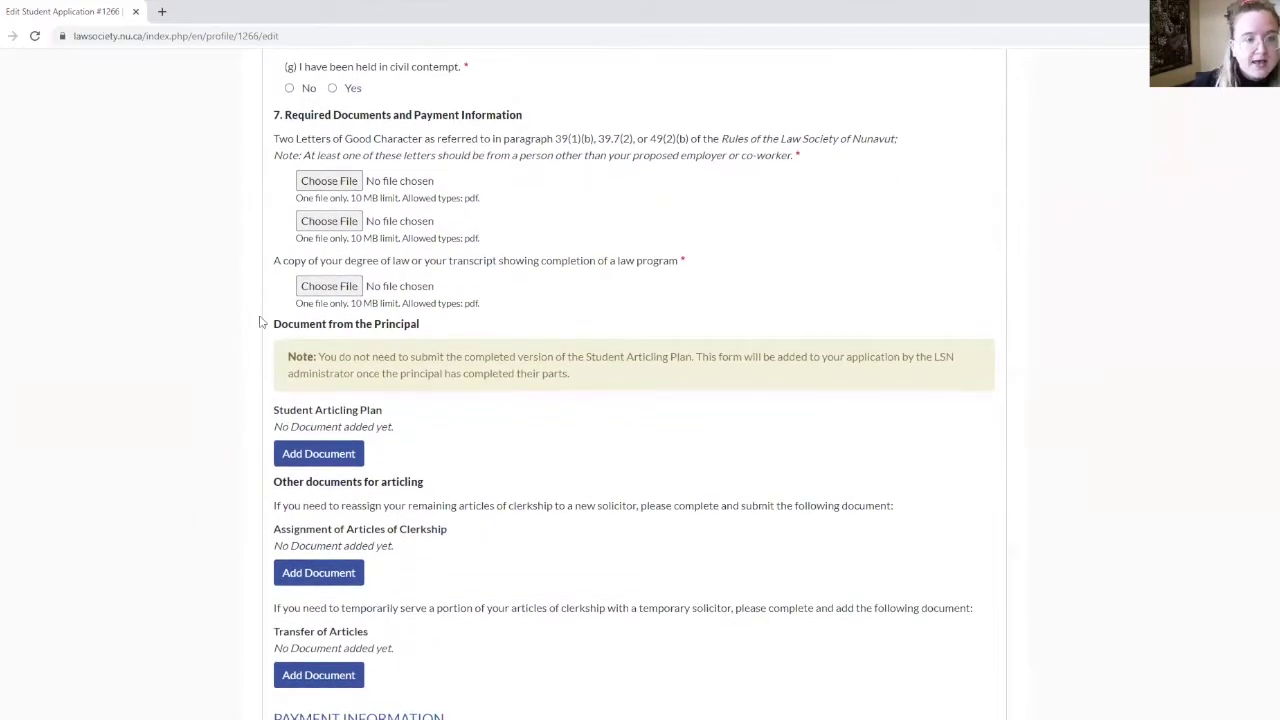
pyautogui.moveTo(274, 324); pyautogui.dragTo(492, 330)
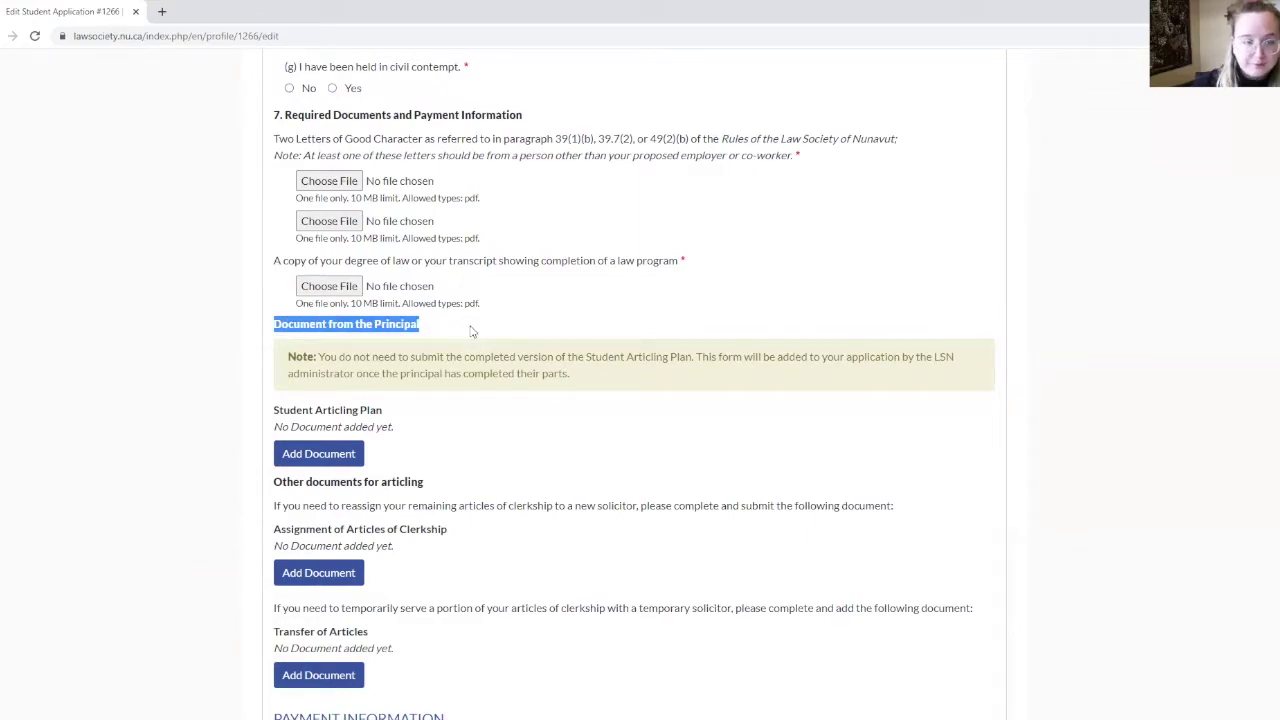
pyautogui.click(472, 333)
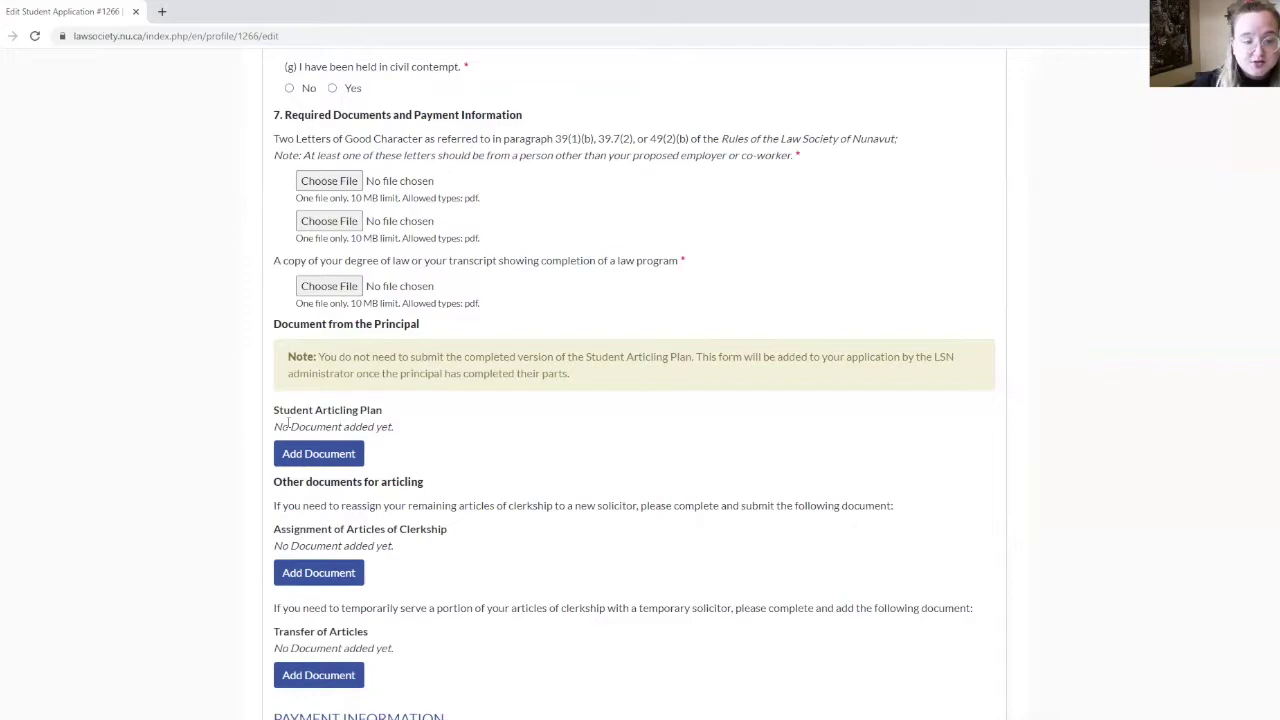
pyautogui.scroll(-3, 288, 422)
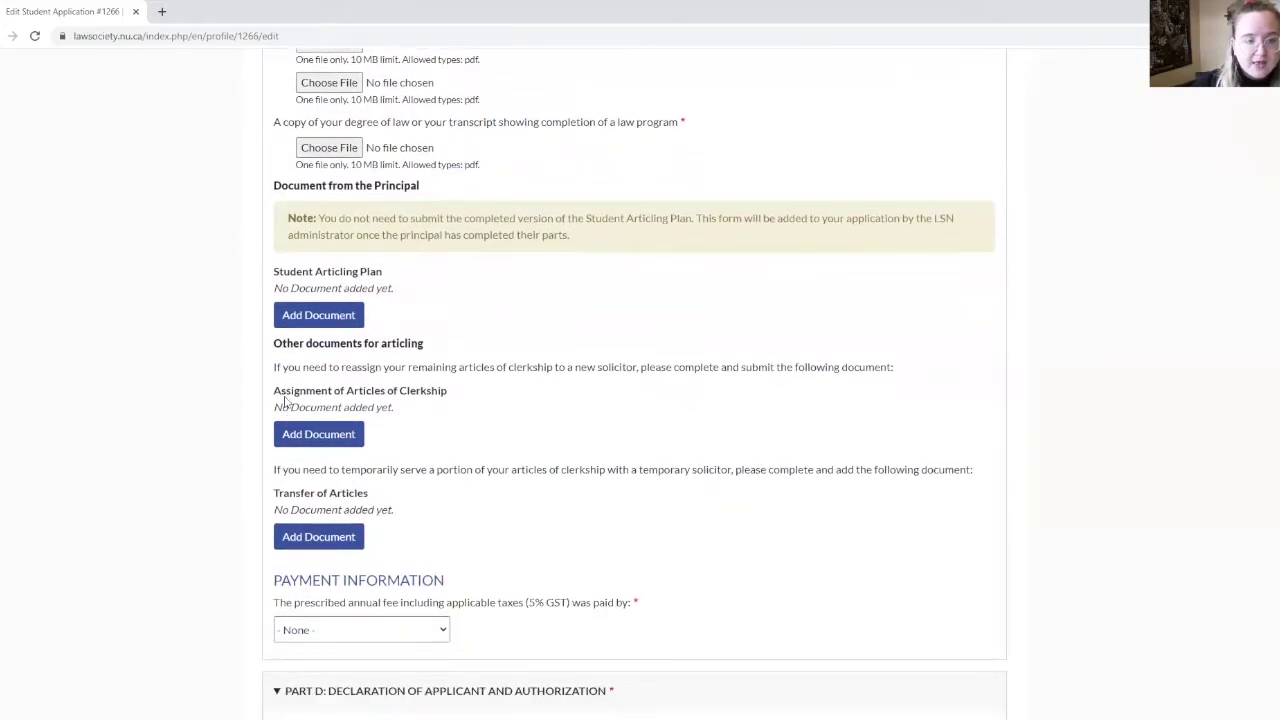
pyautogui.moveTo(274, 346); pyautogui.dragTo(451, 345)
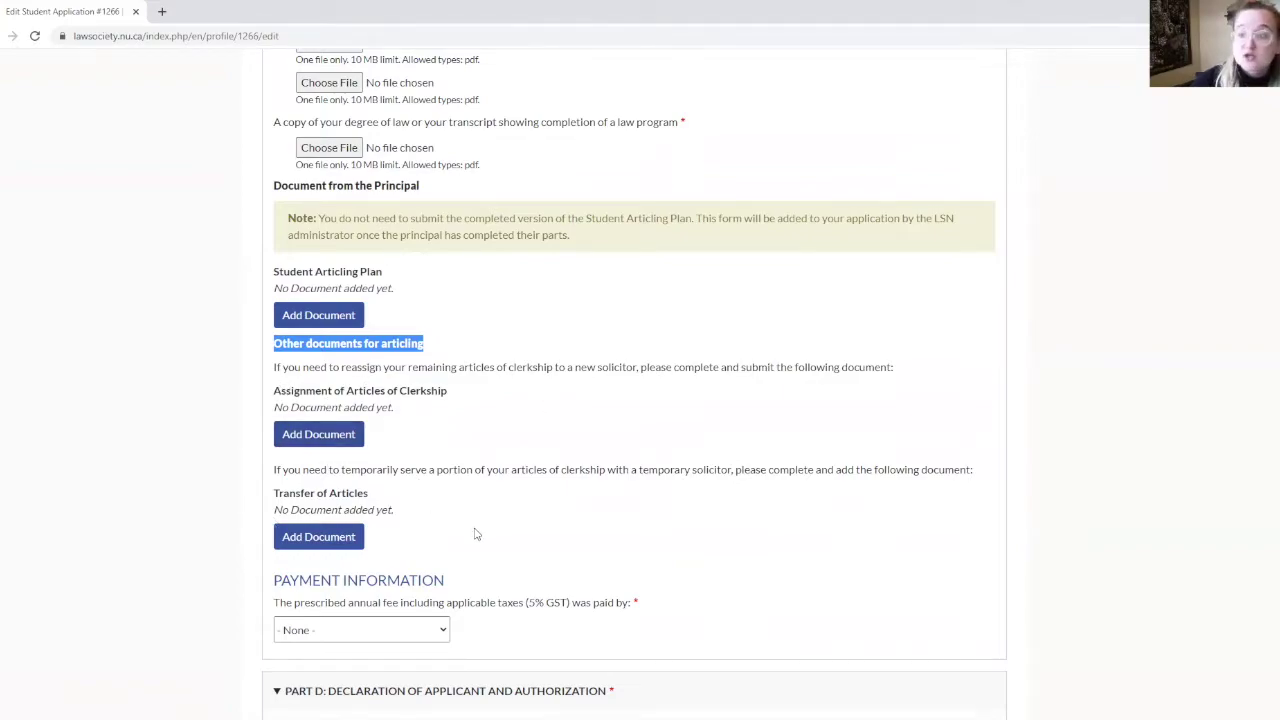
pyautogui.scroll(20, 476, 534)
pyautogui.scroll(10, 467, 558)
pyautogui.moveTo(700, 193)
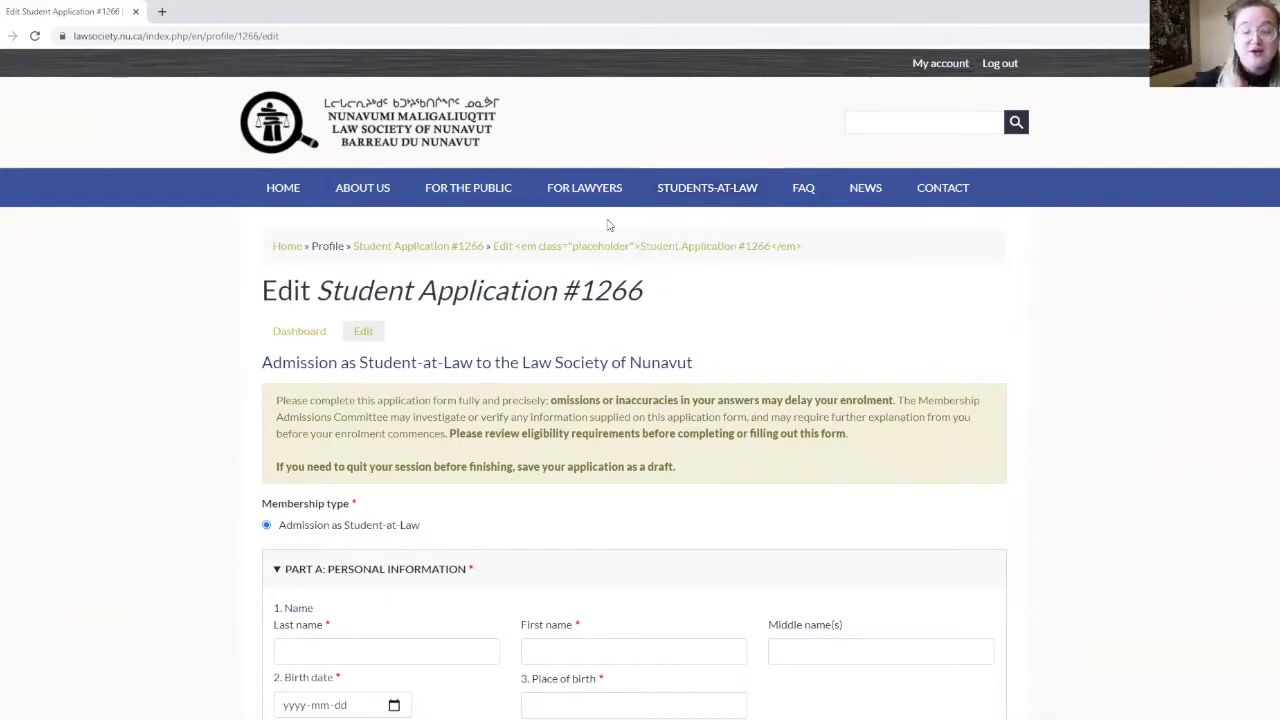
pyautogui.scroll(-20, 395, 391)
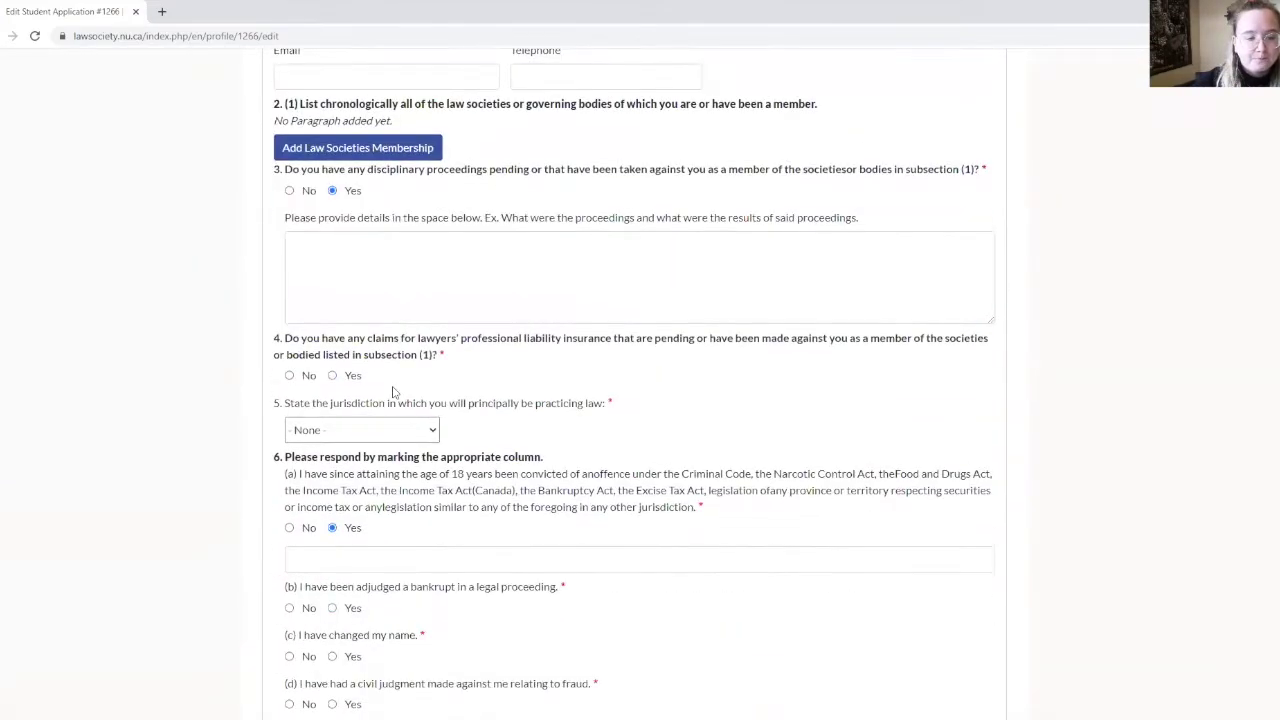
pyautogui.scroll(-4, 393, 393)
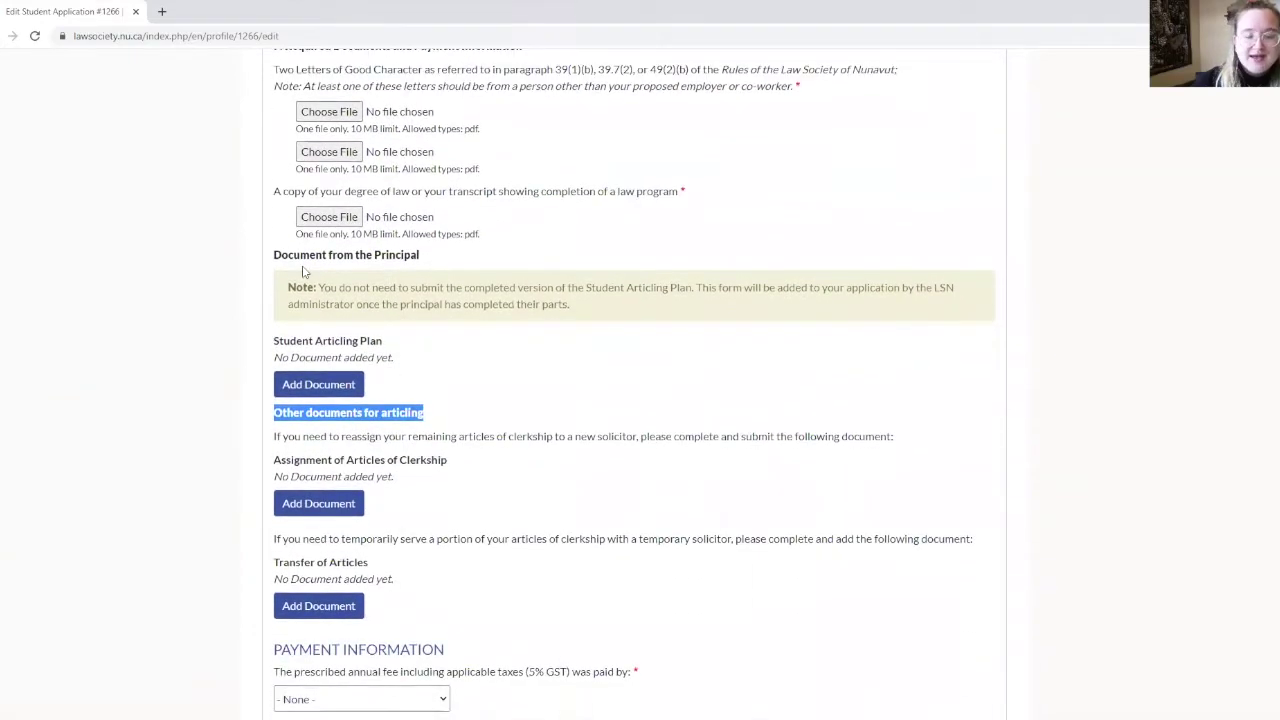
pyautogui.scroll(-3, 272, 272)
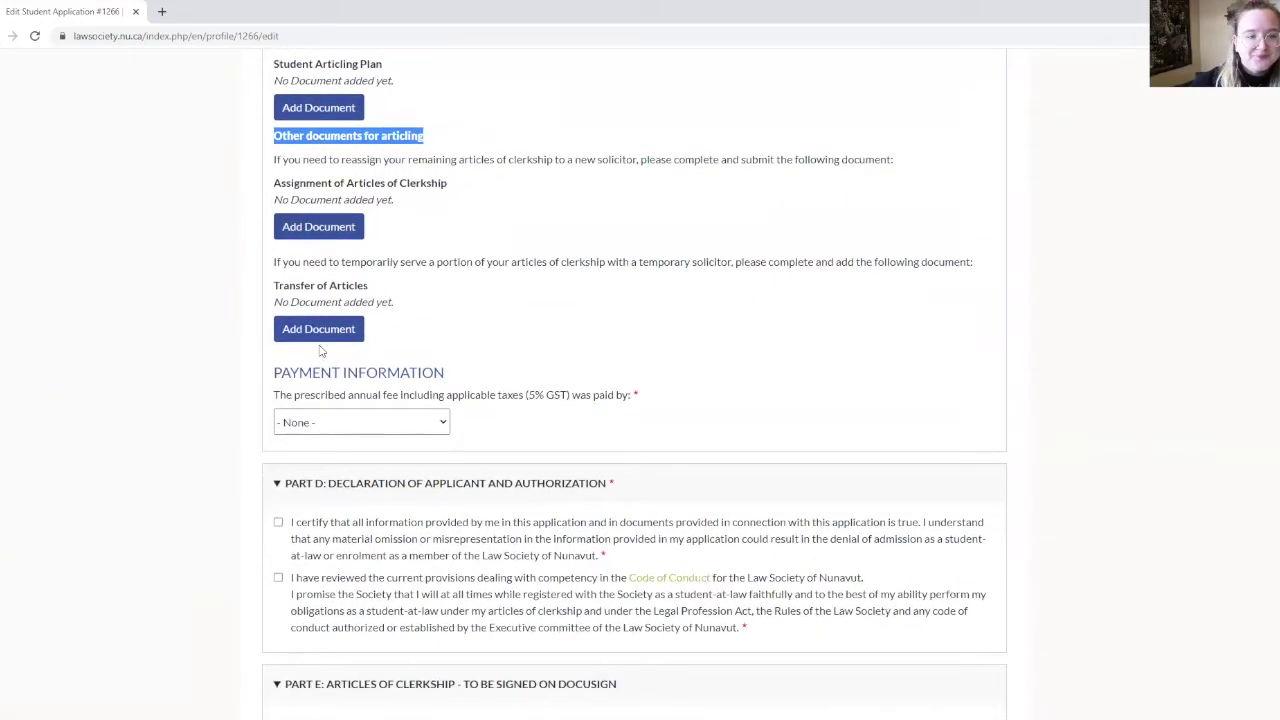
pyautogui.moveTo(275, 372); pyautogui.dragTo(476, 376)
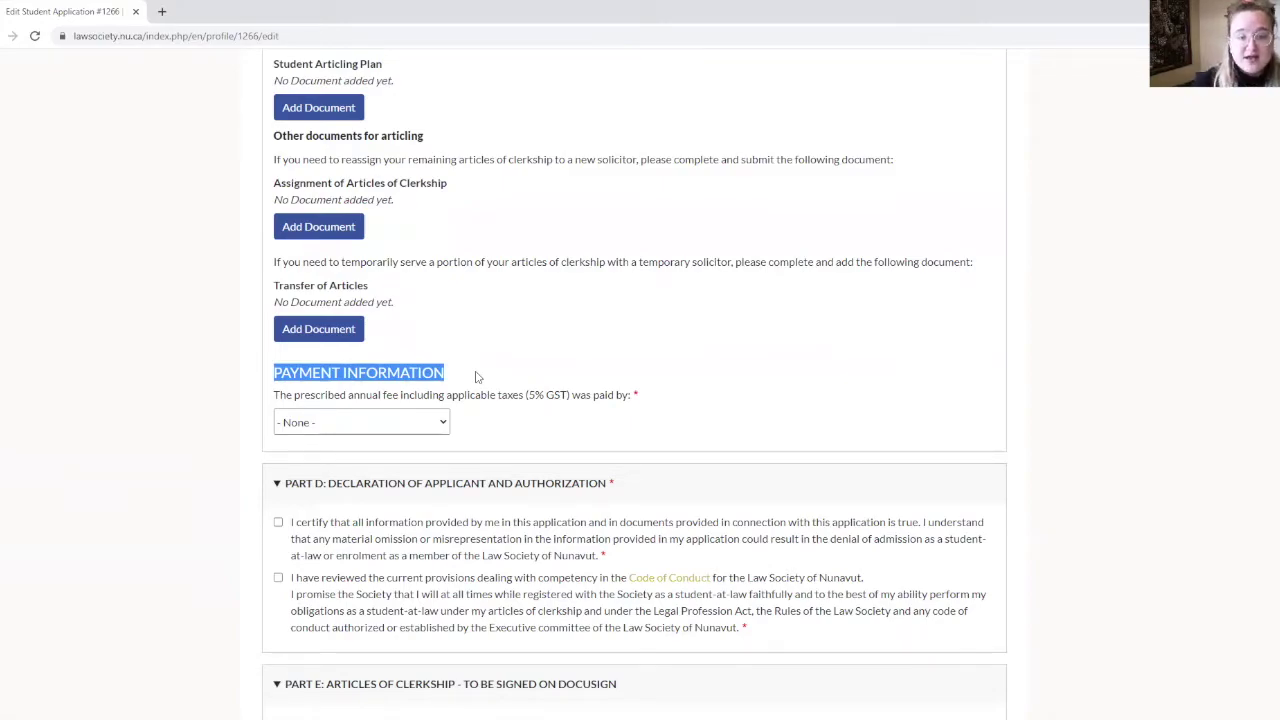
# Set the annual fee payment method to Cheque and select the cheque amount field.
pyautogui.click(426, 424)
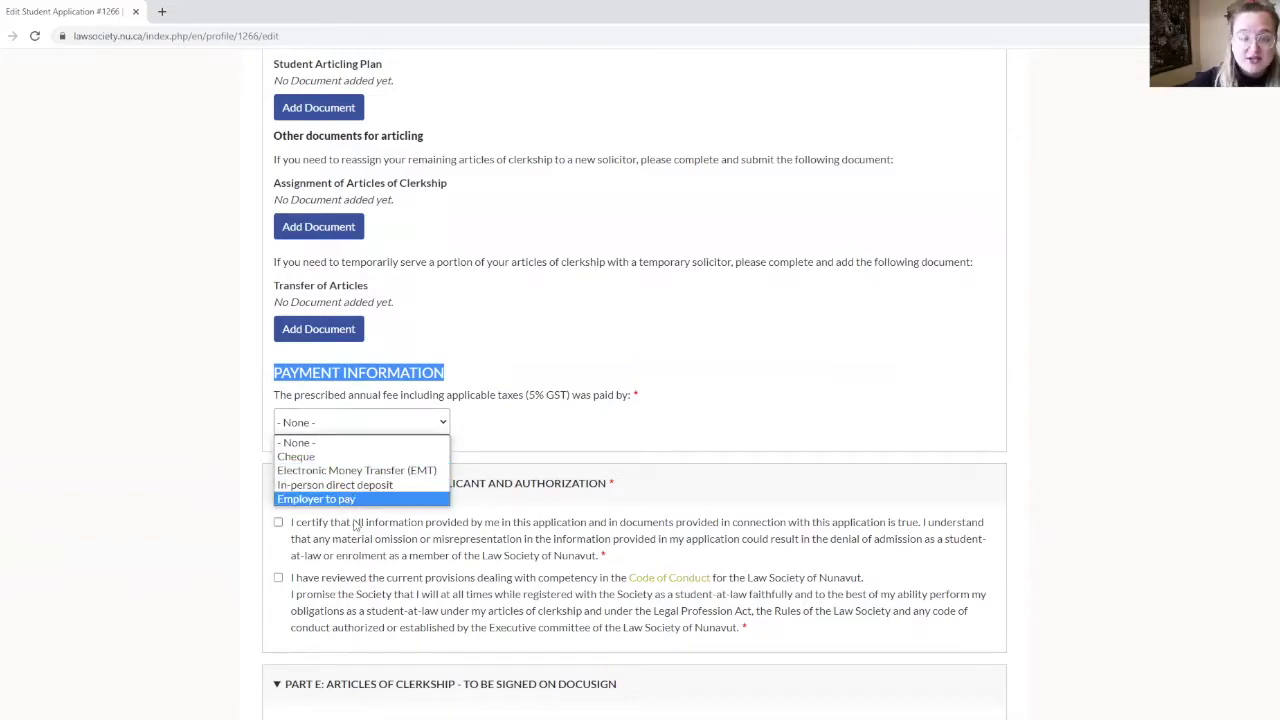
pyautogui.click(322, 457)
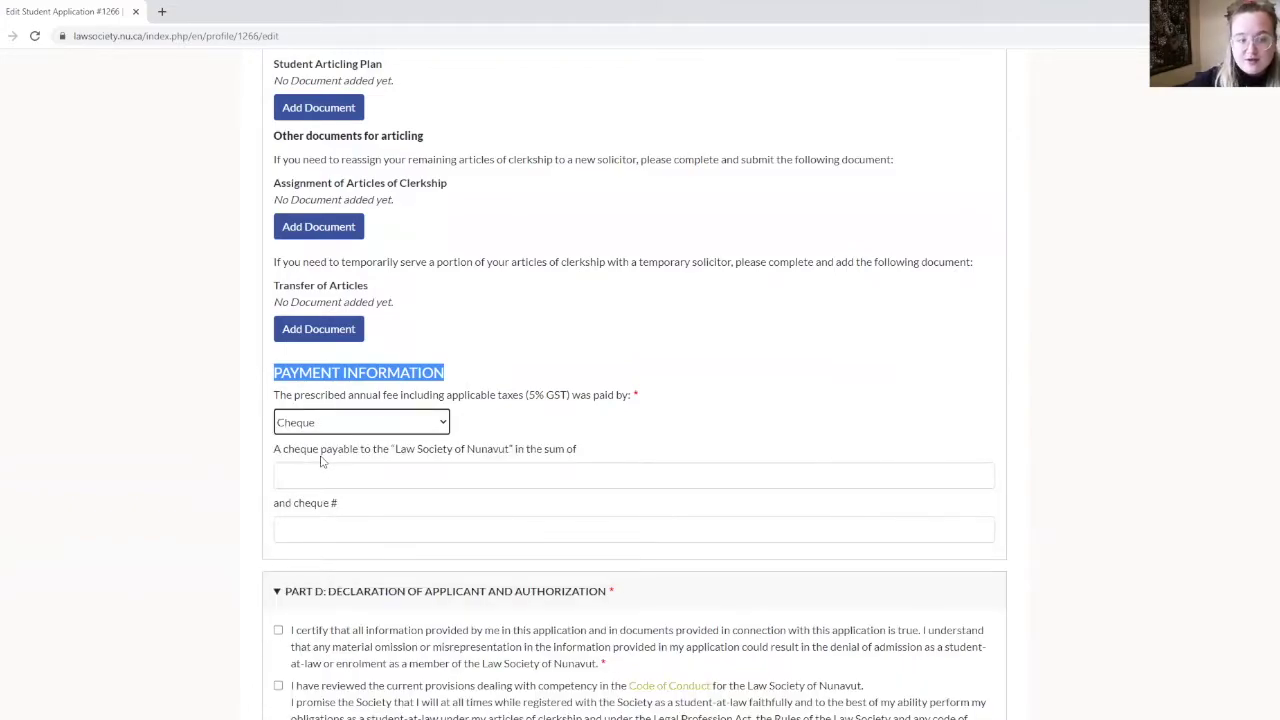
pyautogui.scroll(-3, 322, 461)
pyautogui.click(281, 391)
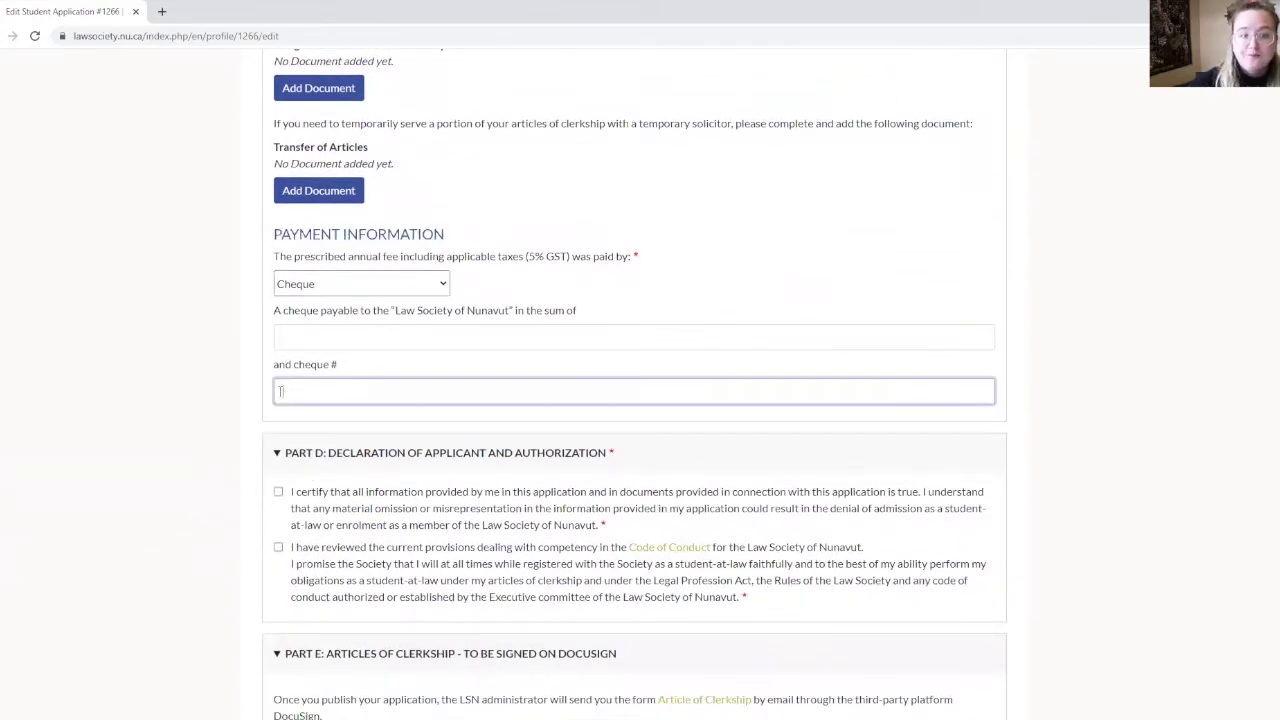
pyautogui.click(290, 335)
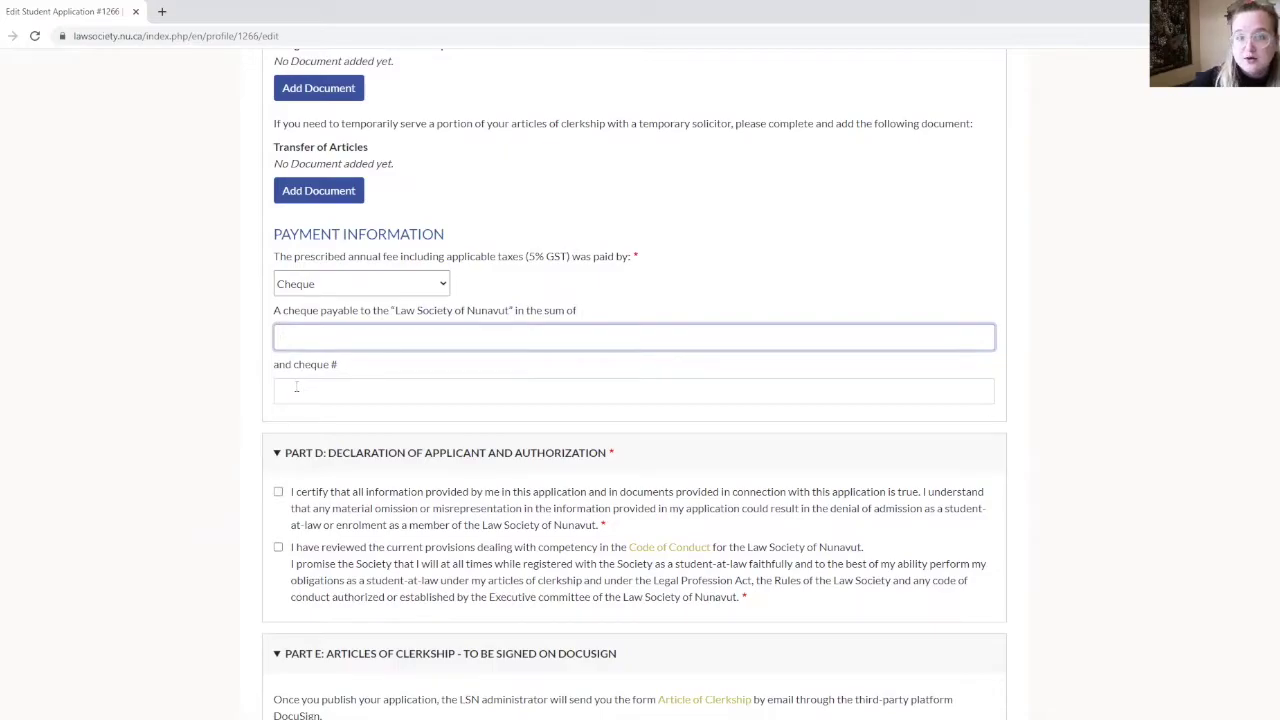
pyautogui.scroll(-3, 296, 387)
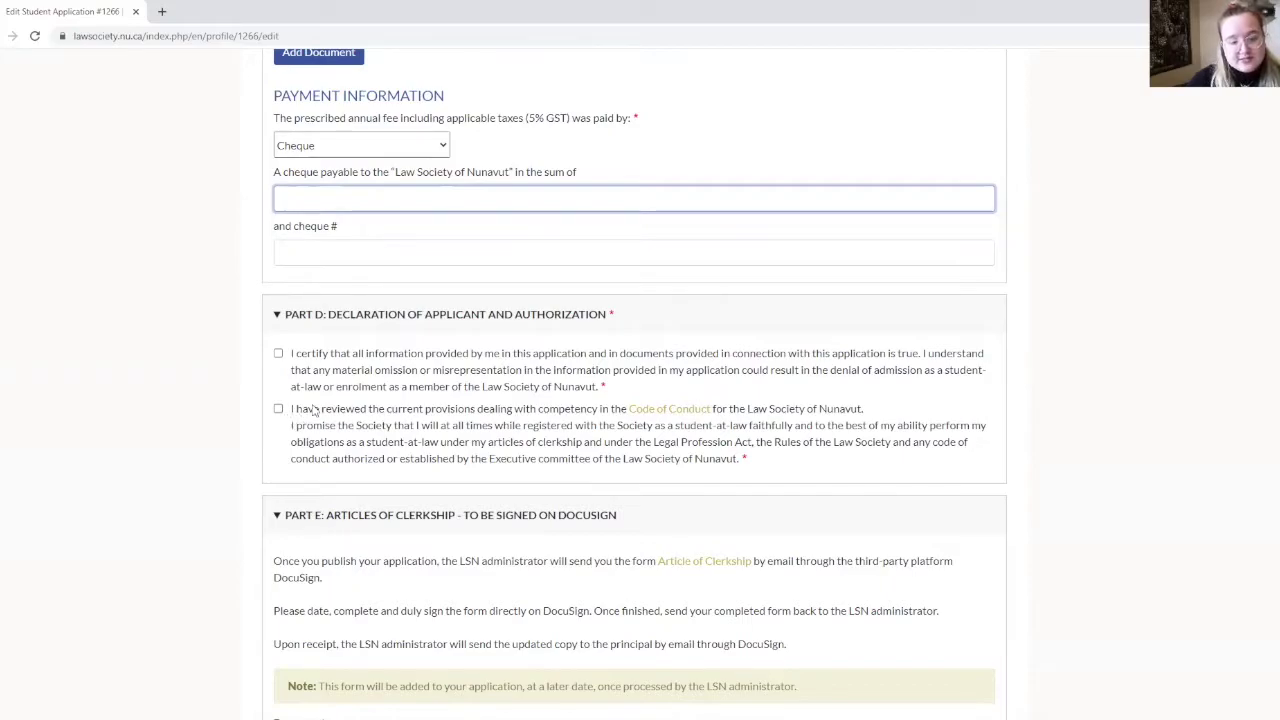
# Skim the Model Code of Professional Conduct PDF, then return to the application tab.
pyautogui.click(658, 410)
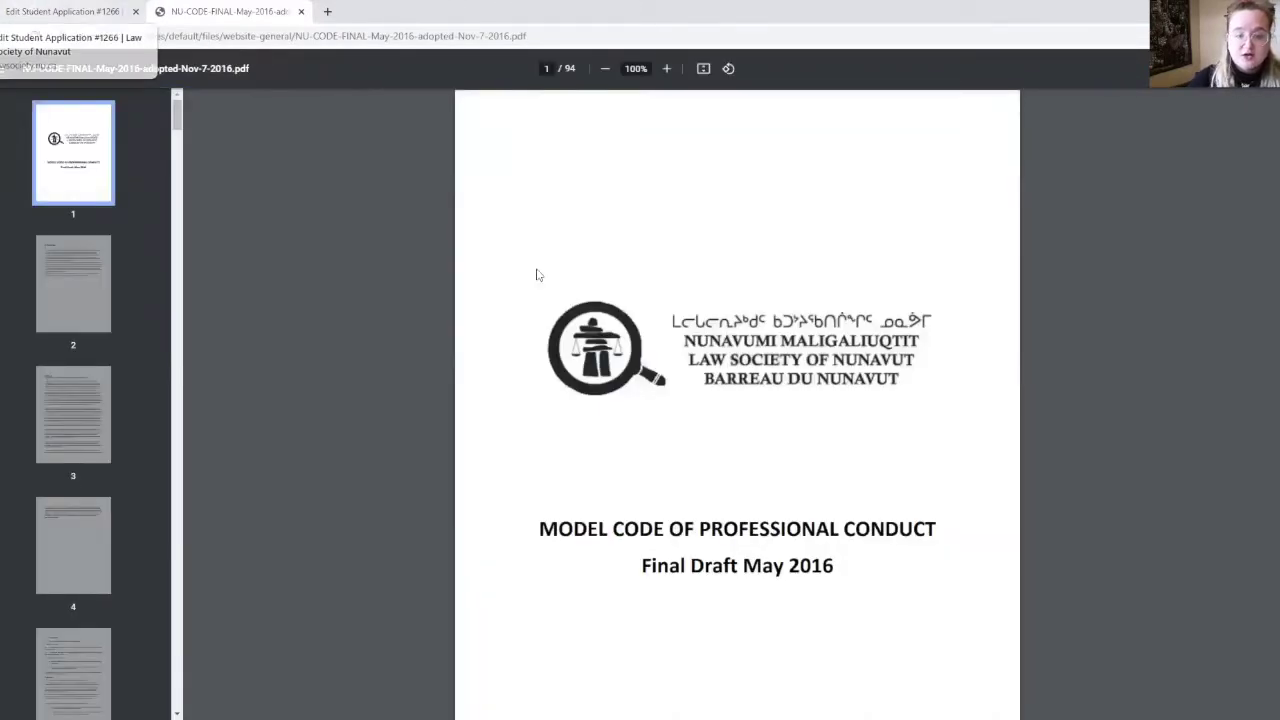
pyautogui.scroll(-2, 501, 467)
pyautogui.scroll(-4, 501, 467)
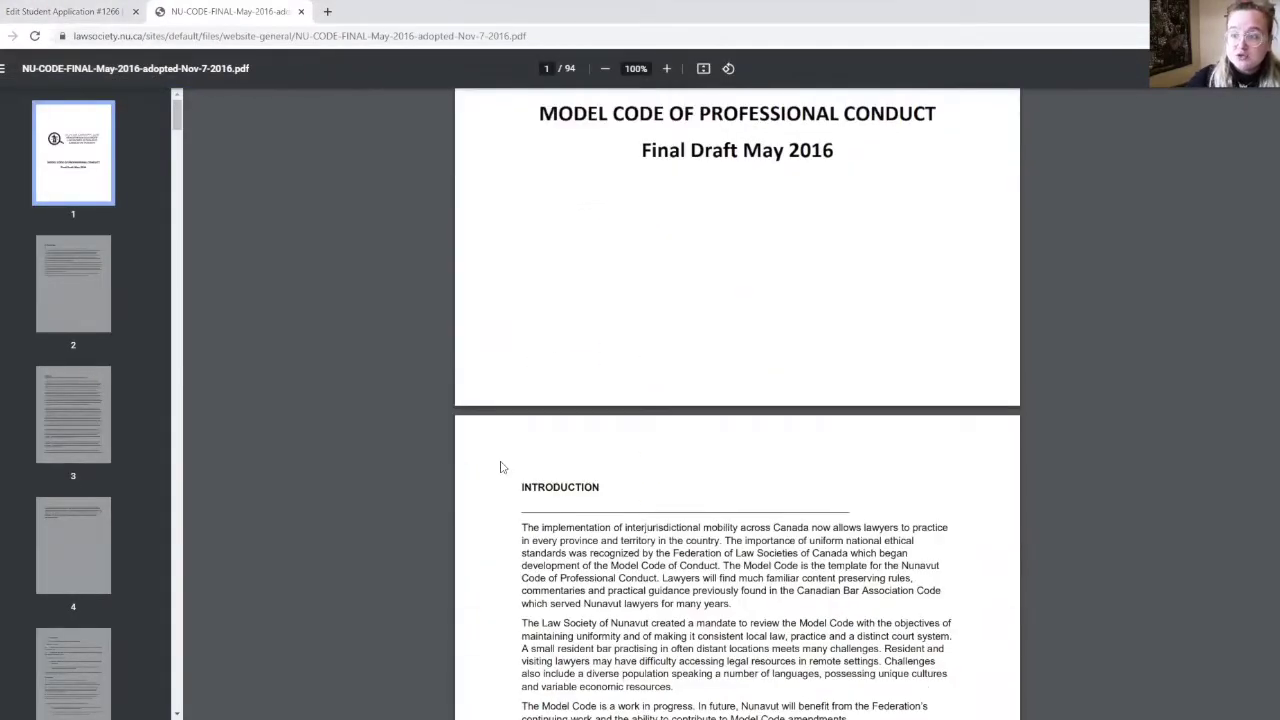
pyautogui.click(80, 8)
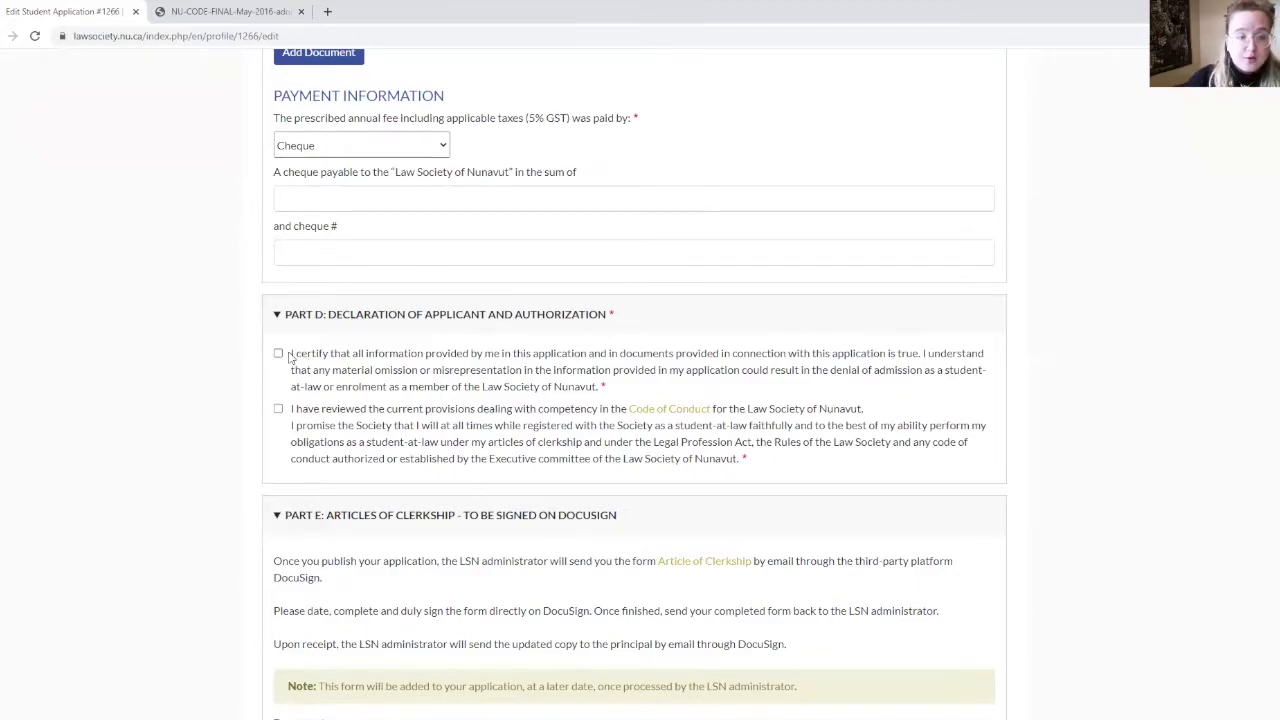
# Tick the Part D declarations that the information is true and the Code was reviewed.
pyautogui.click(278, 354)
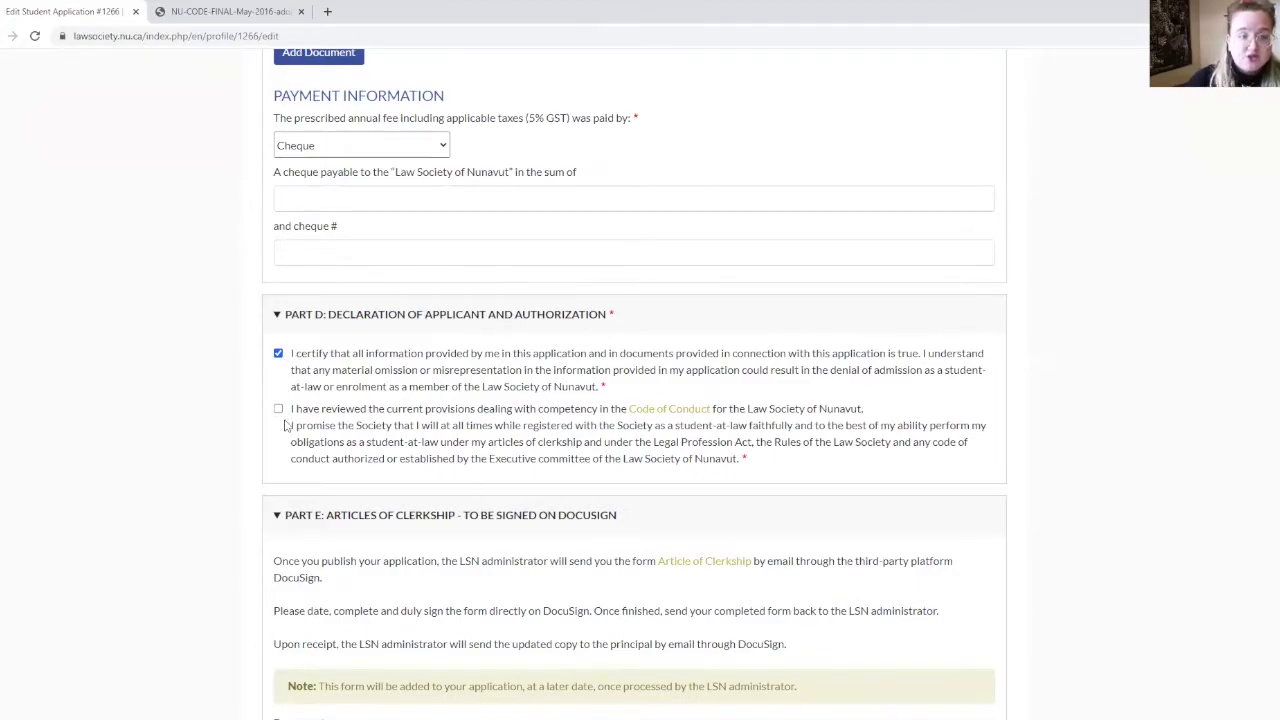
pyautogui.click(278, 410)
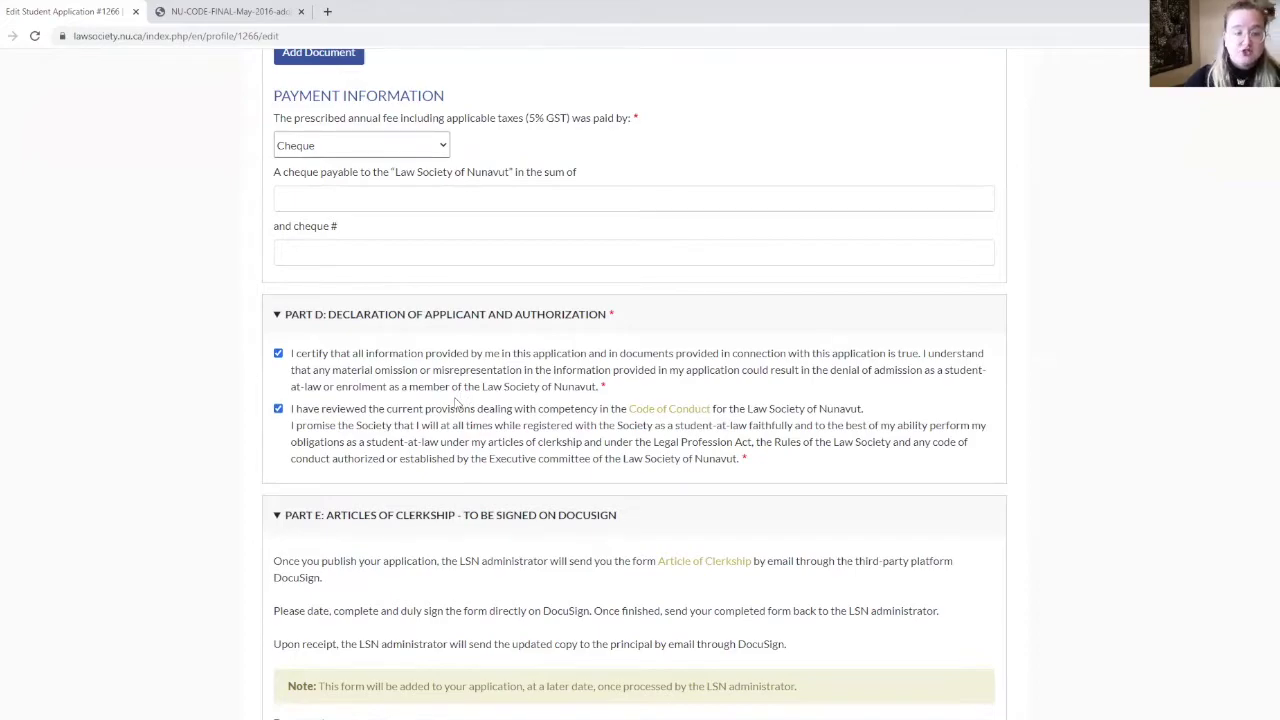
pyautogui.scroll(-4, 455, 402)
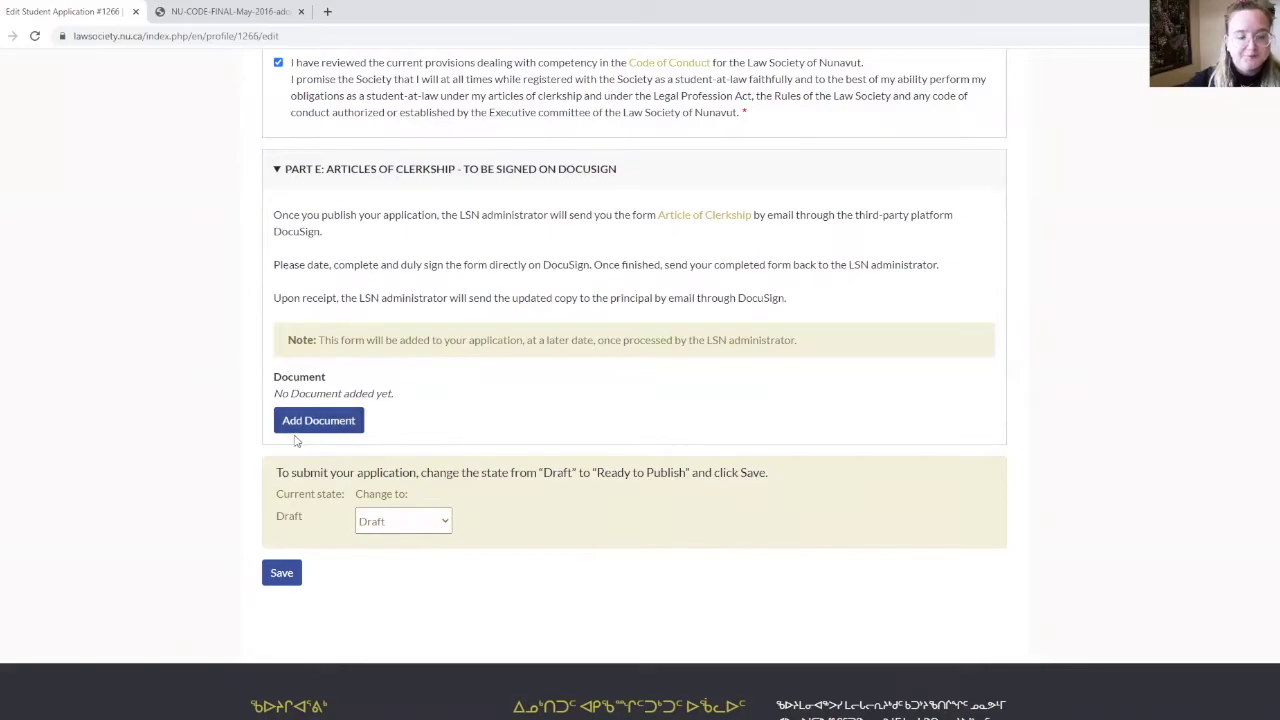
# Choose Ready to publish in the Change to state dropdown.
pyautogui.scroll(-2, 295, 440)
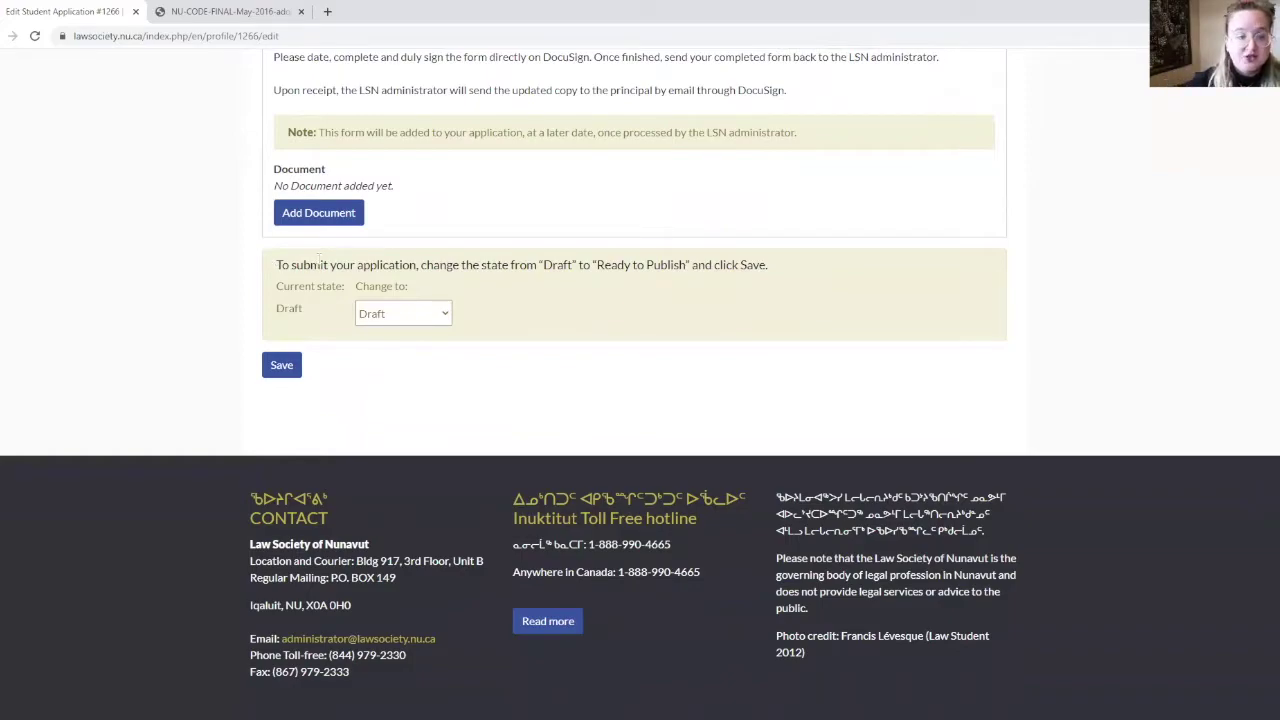
pyautogui.click(429, 314)
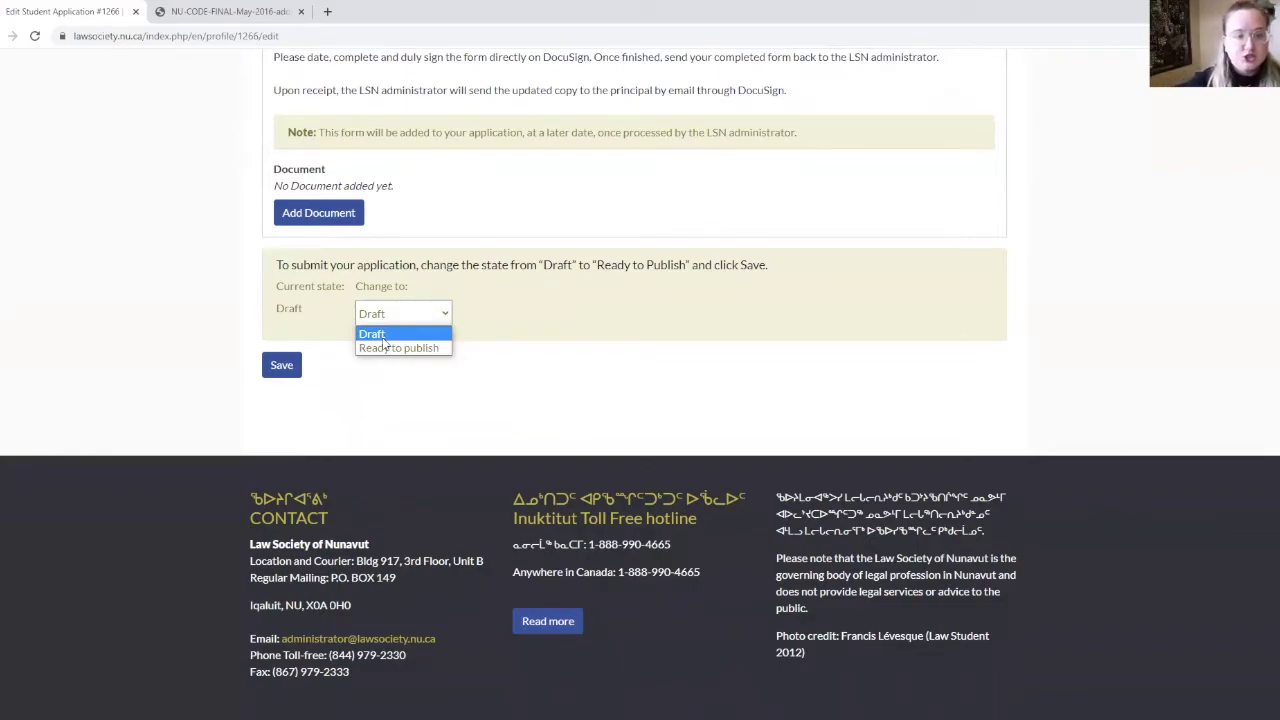
pyautogui.click(384, 340)
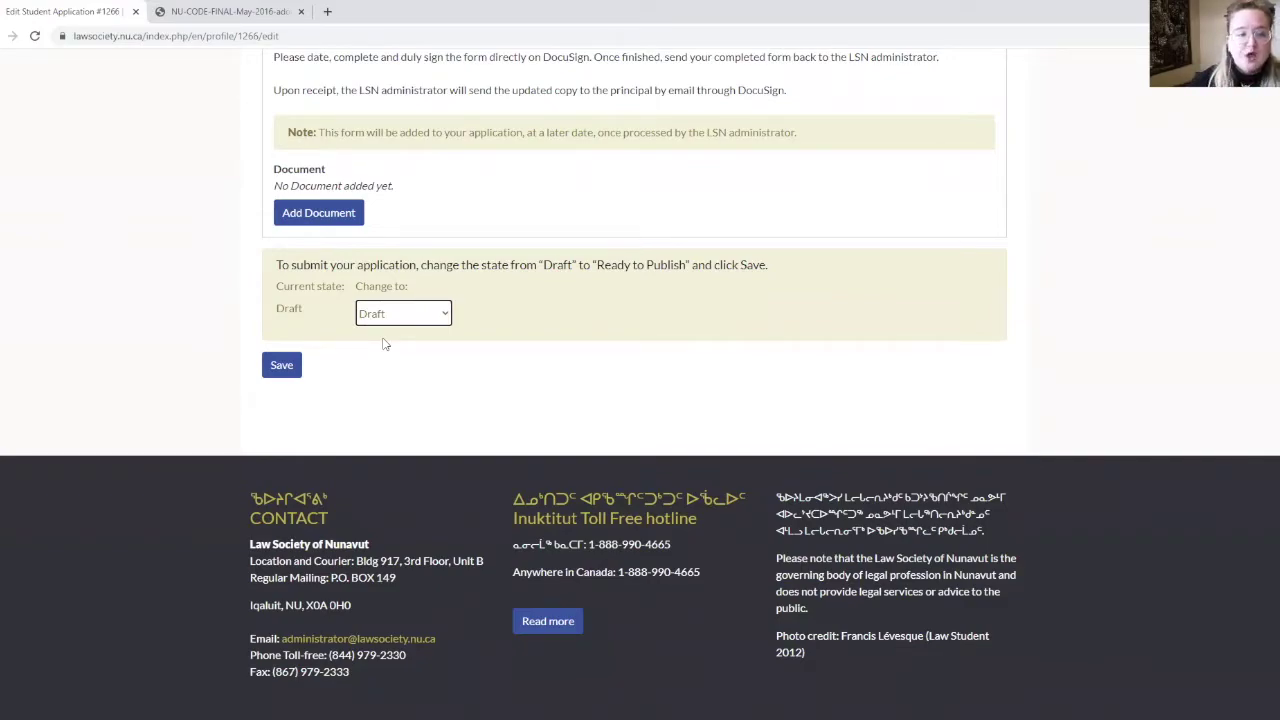
pyautogui.click(382, 318)
pyautogui.click(388, 350)
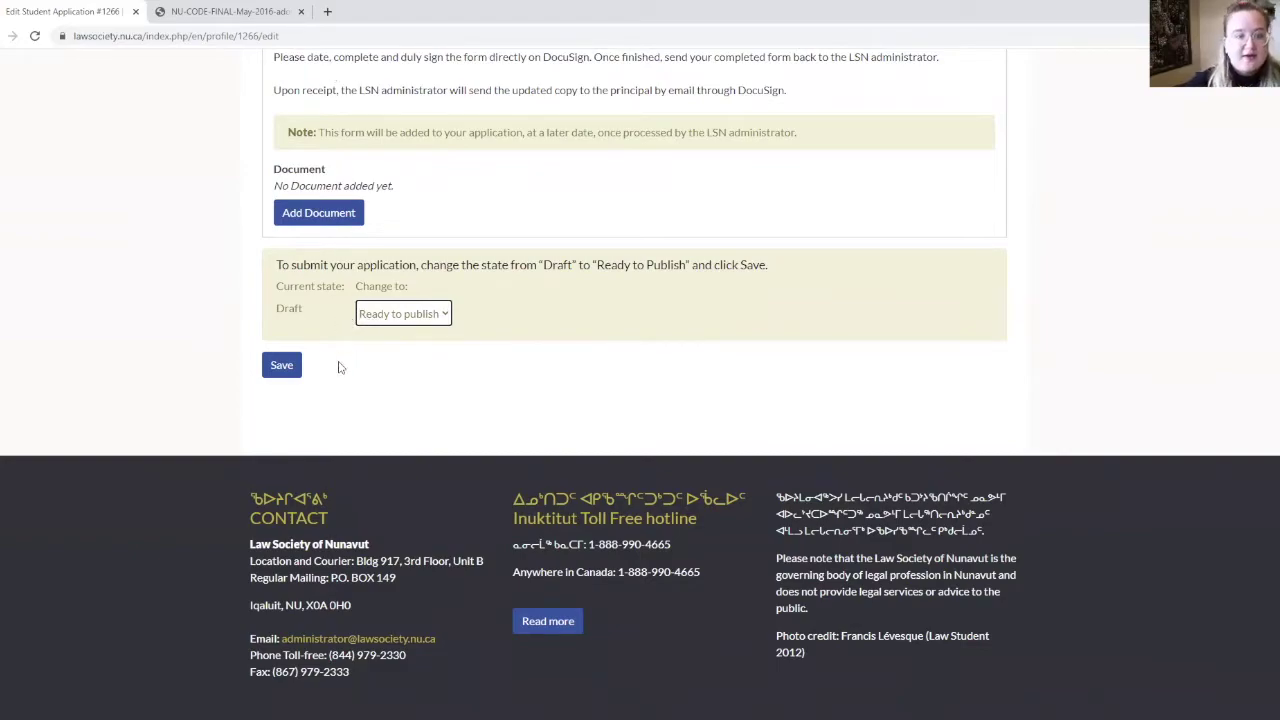
# Save the application with its Ready to publish state.
pyautogui.click(278, 372)
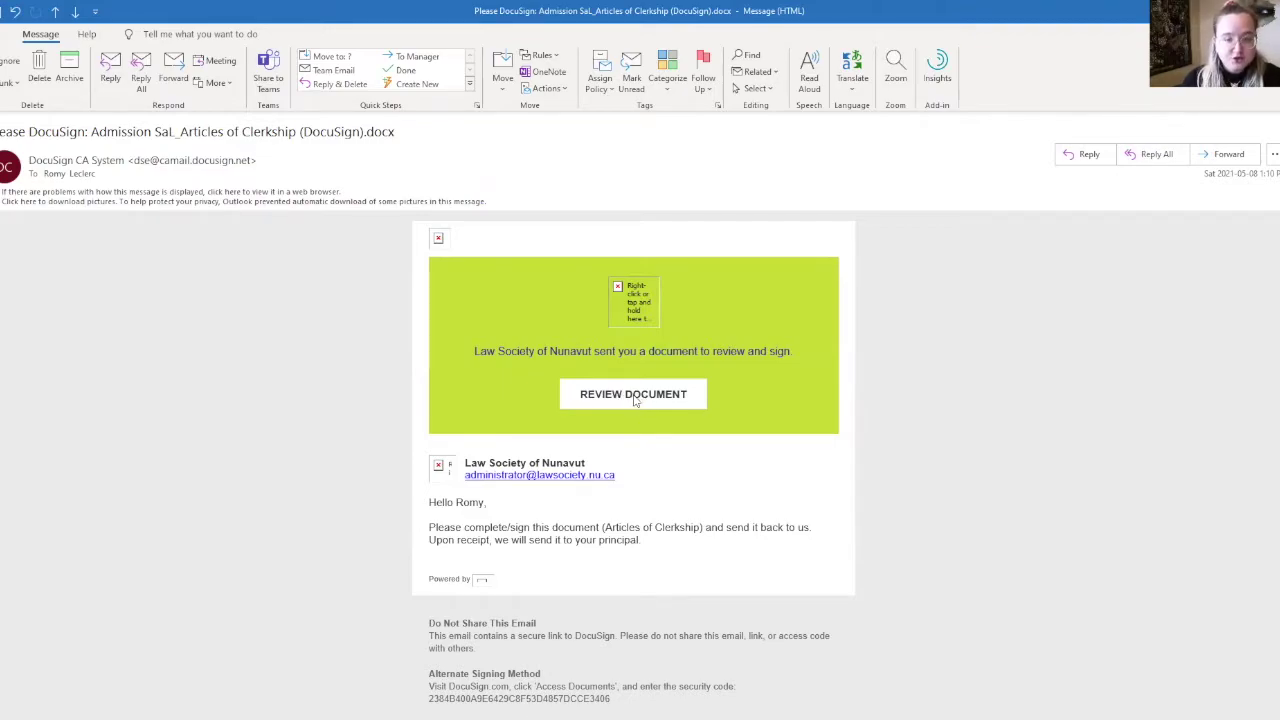
# Open the Articles of Clerkship via REVIEW DOCUMENT in the DocuSign email.
pyautogui.click(632, 398)
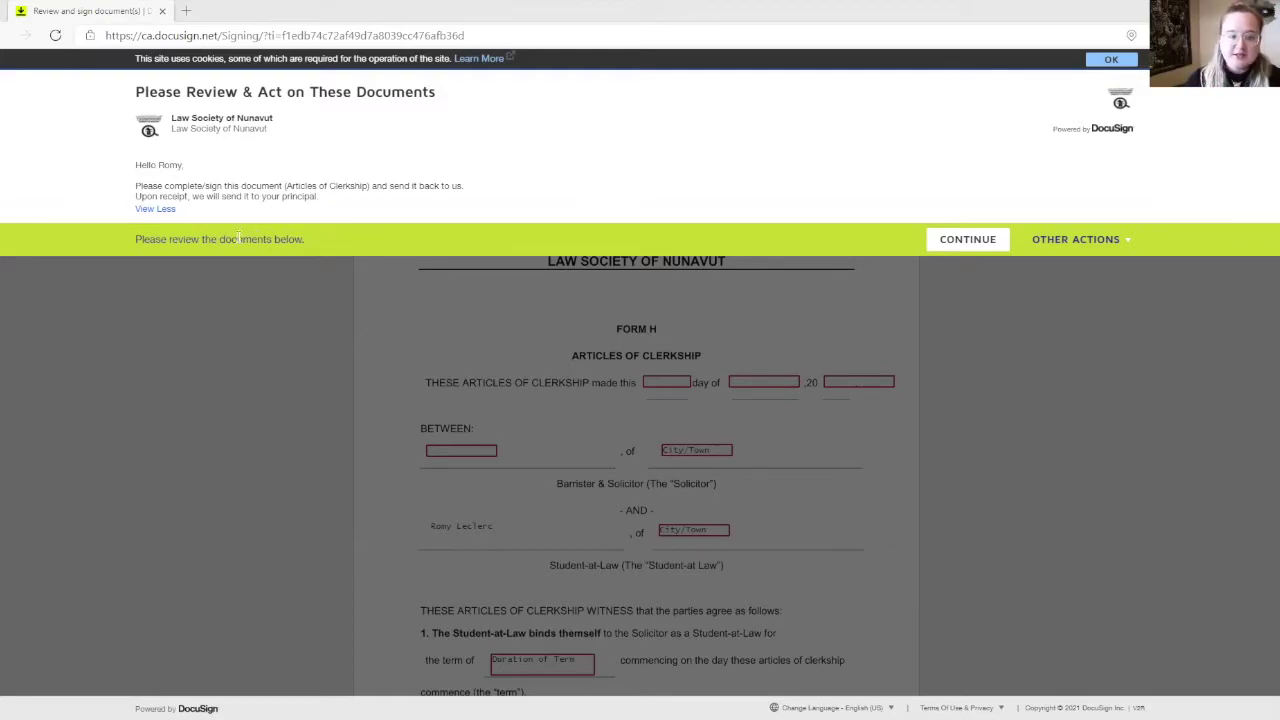
# Accept the DocuSign session with CONTINUE and select Form H's agreement day field.
pyautogui.click(988, 246)
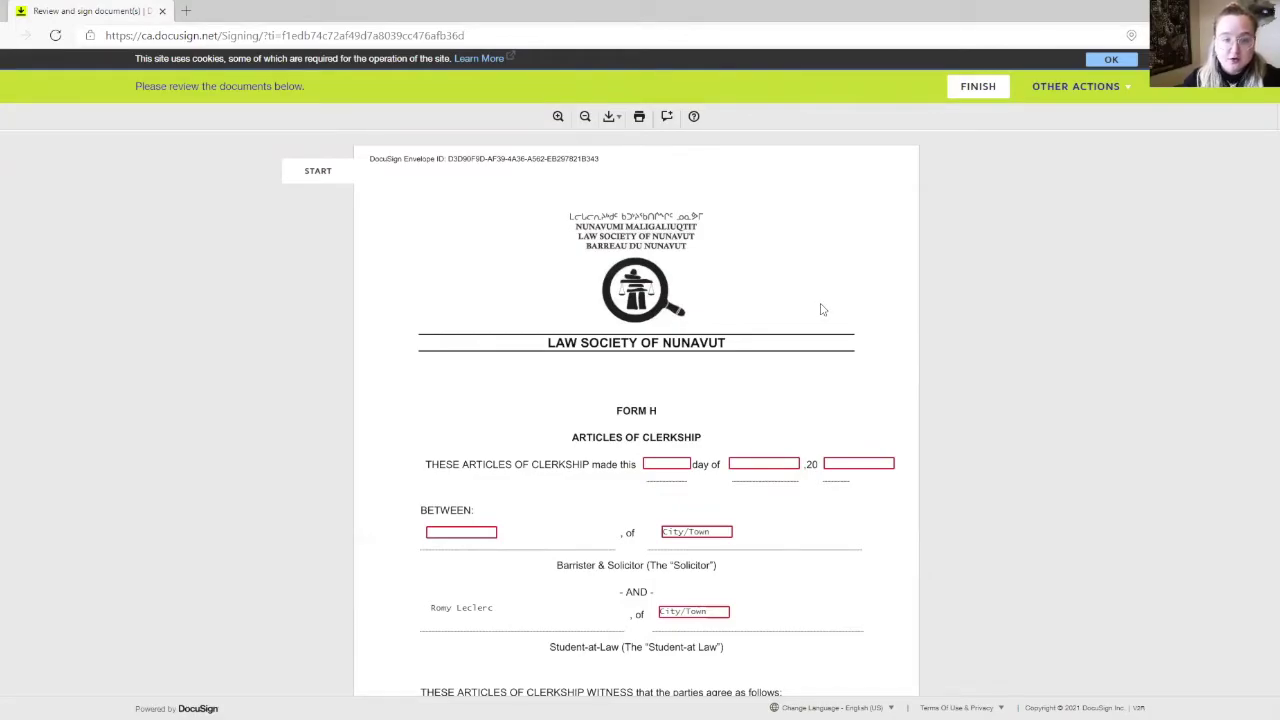
pyautogui.scroll(-1, 819, 309)
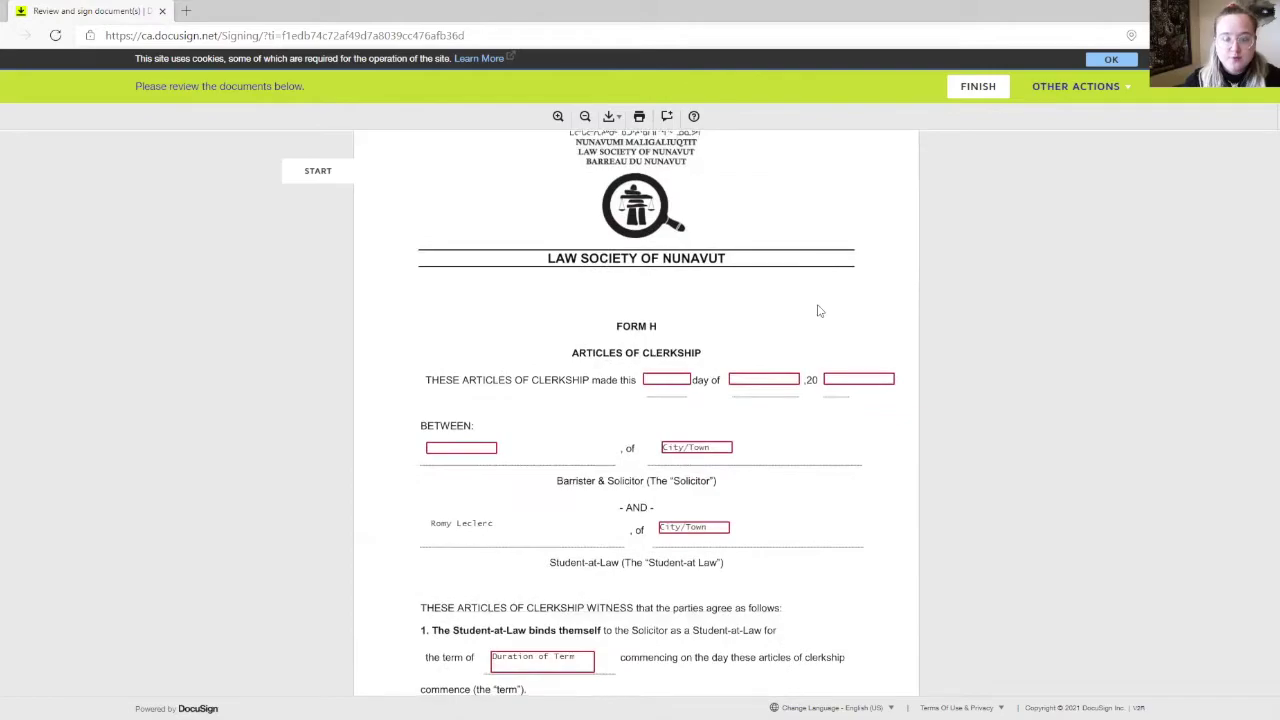
pyautogui.click(655, 379)
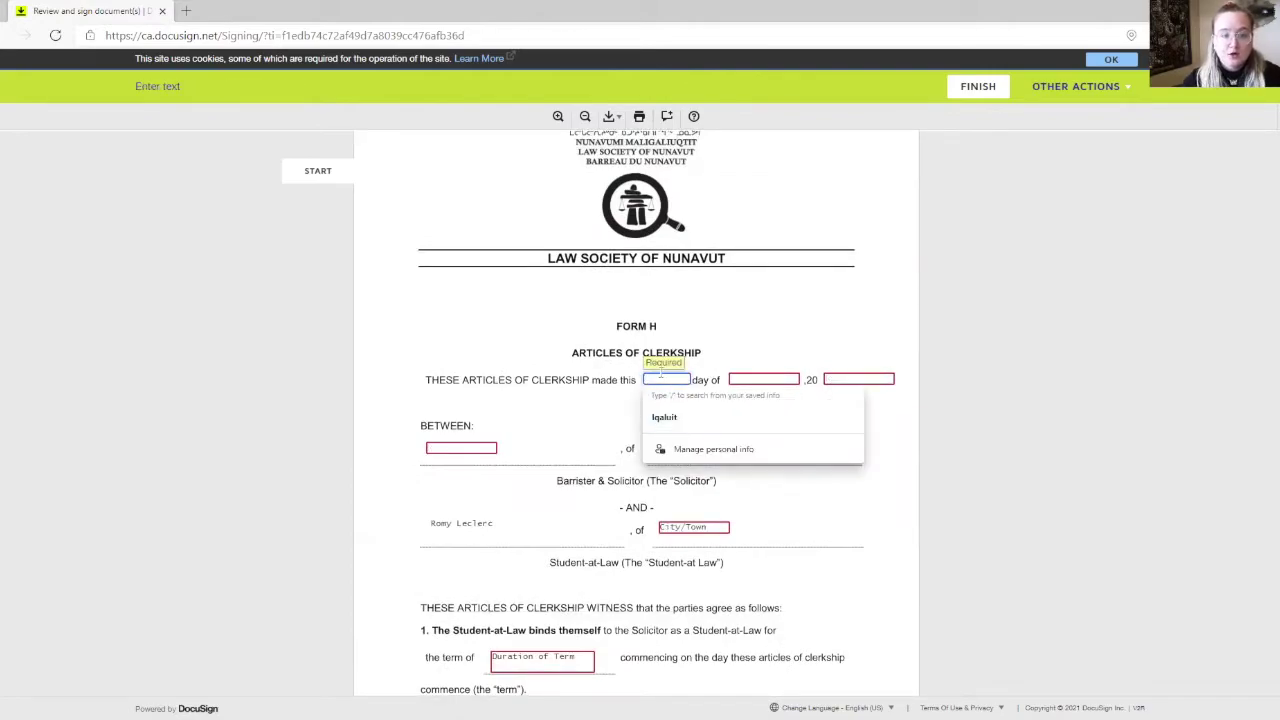